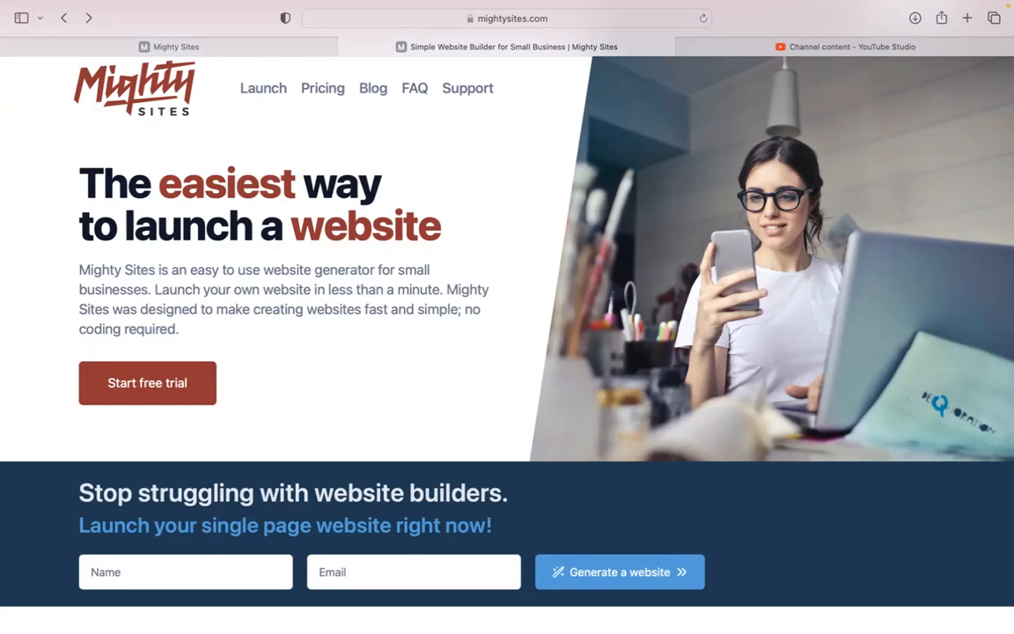
Scroll through the current page, then switch to the Mighty Sites app tab
scroll(507, 344, down, 2)
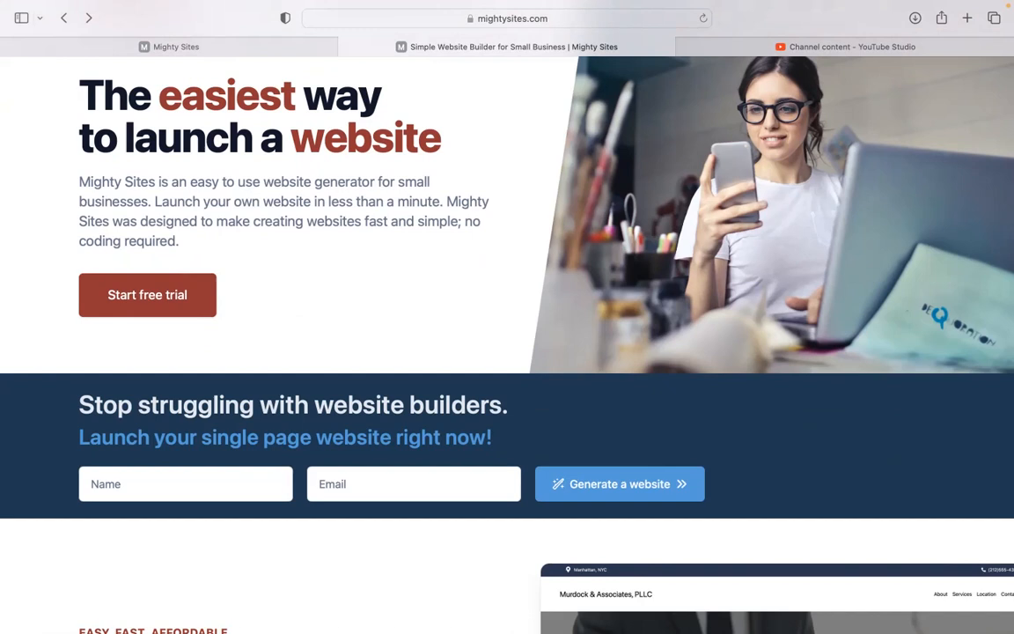
scroll(507, 343, down, 8)
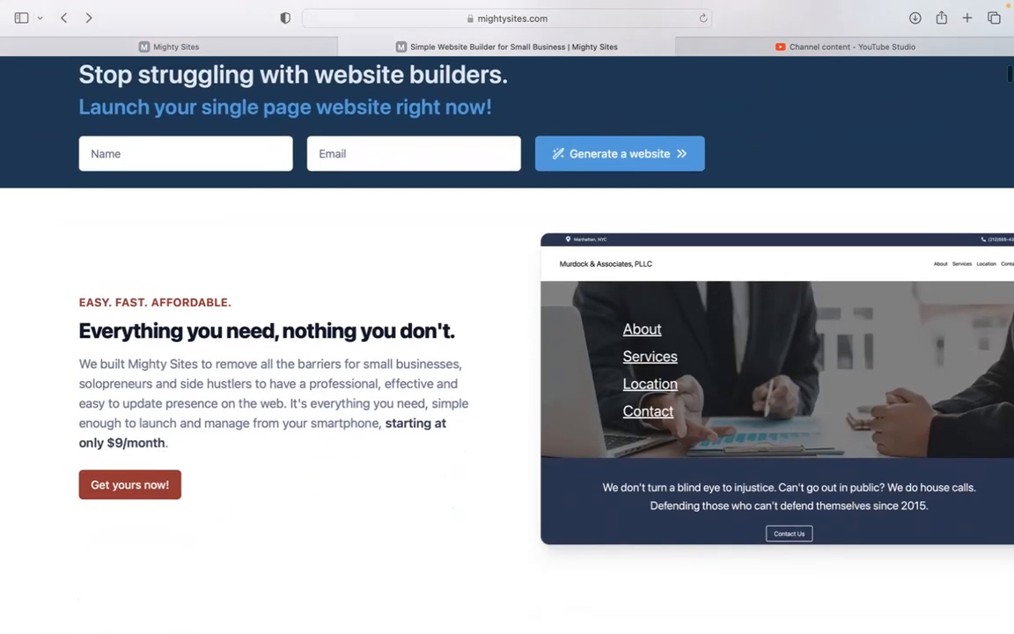
scroll(507, 343, down, 1)
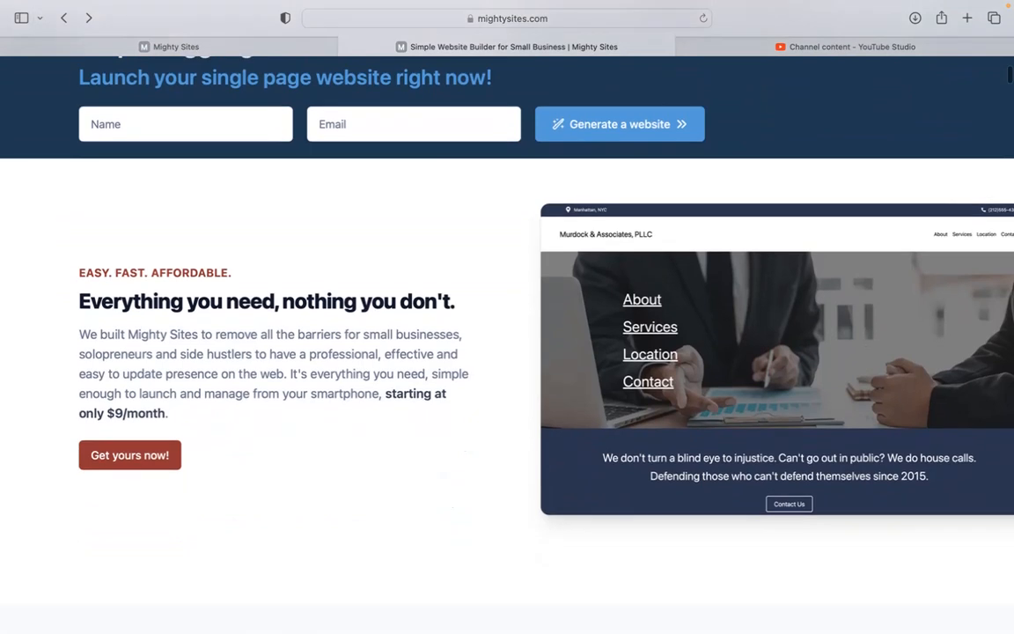
scroll(507, 344, down, 3)
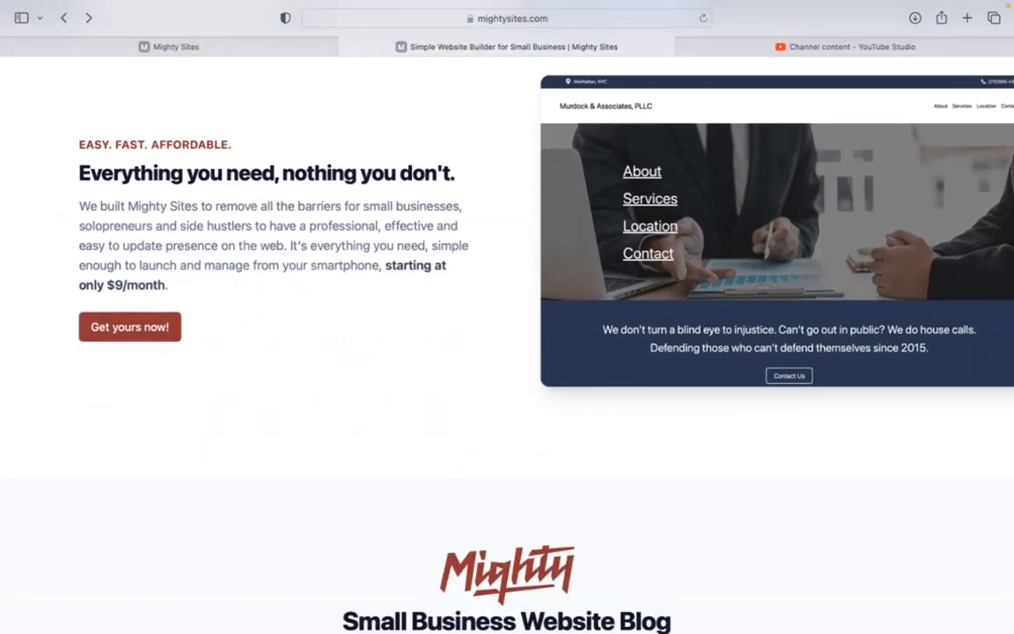
scroll(507, 343, down, 3)
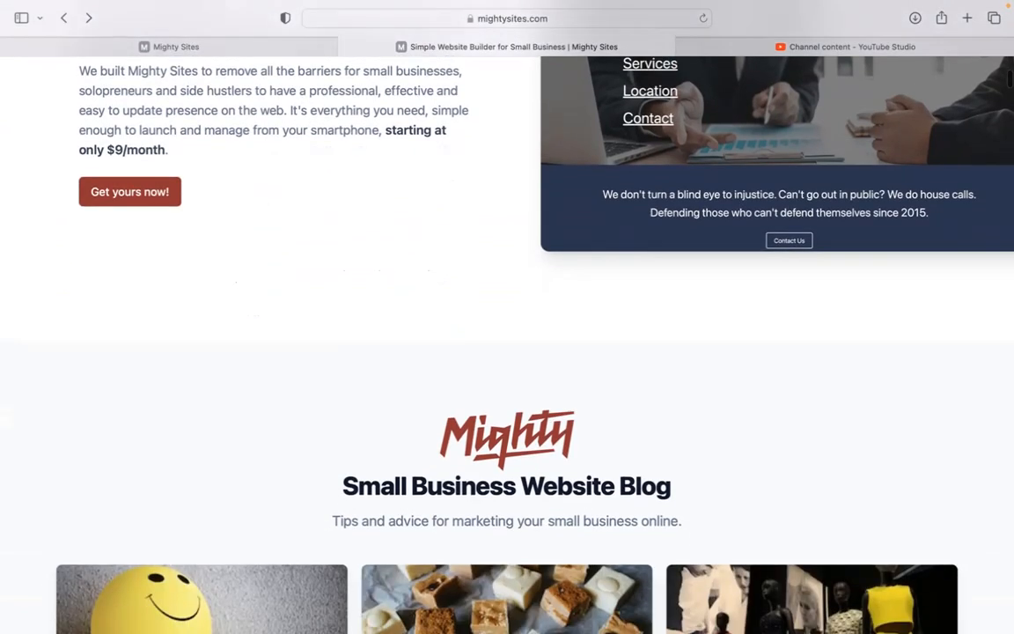
scroll(507, 343, down, 10)
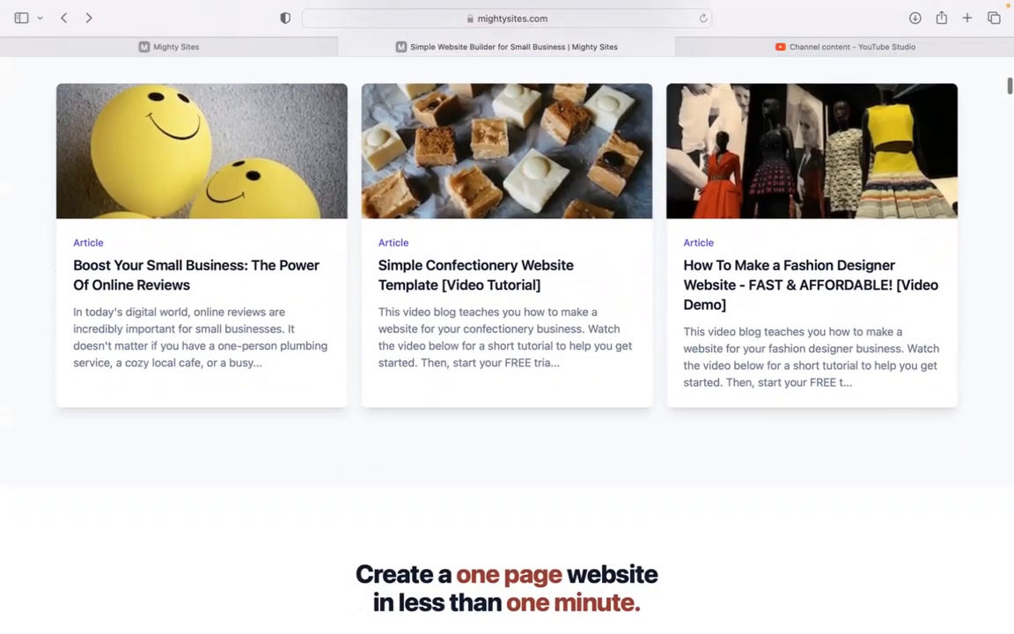
scroll(507, 344, down, 4)
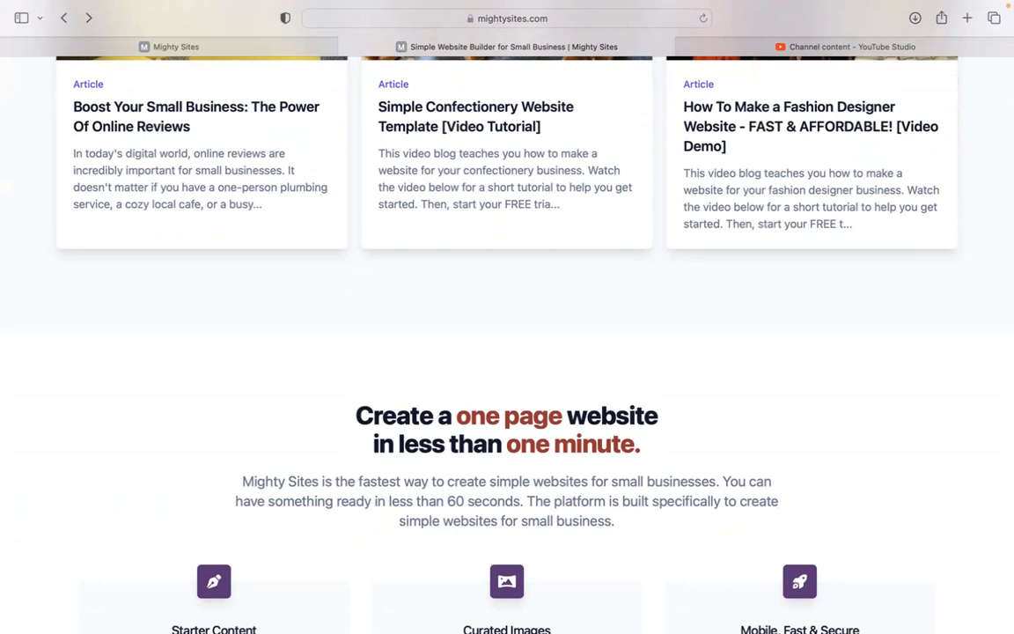
scroll(507, 344, down, 3)
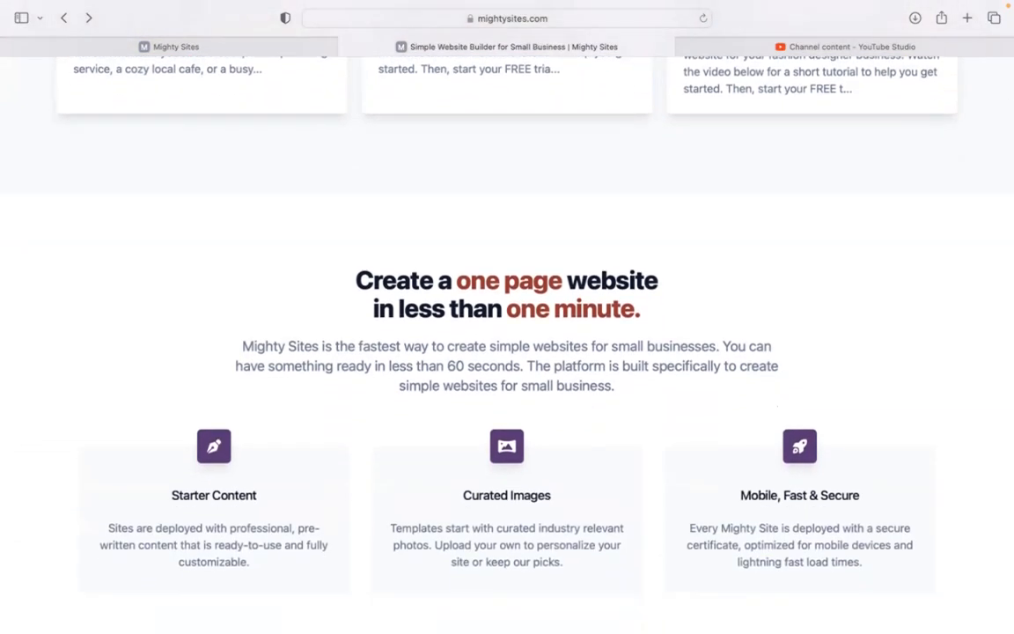
scroll(507, 344, down, 2)
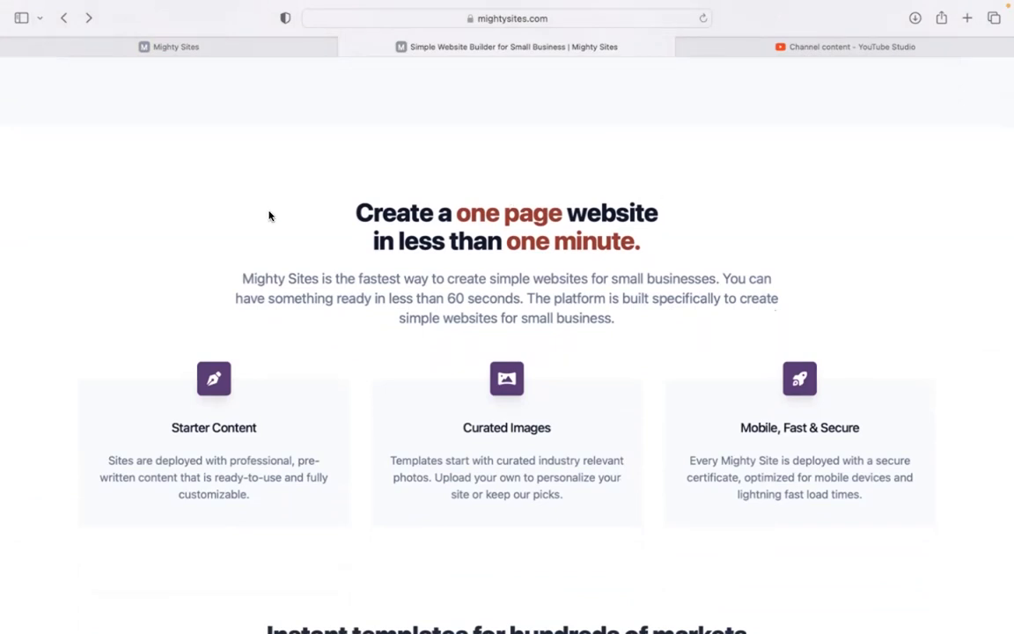
click(248, 44)
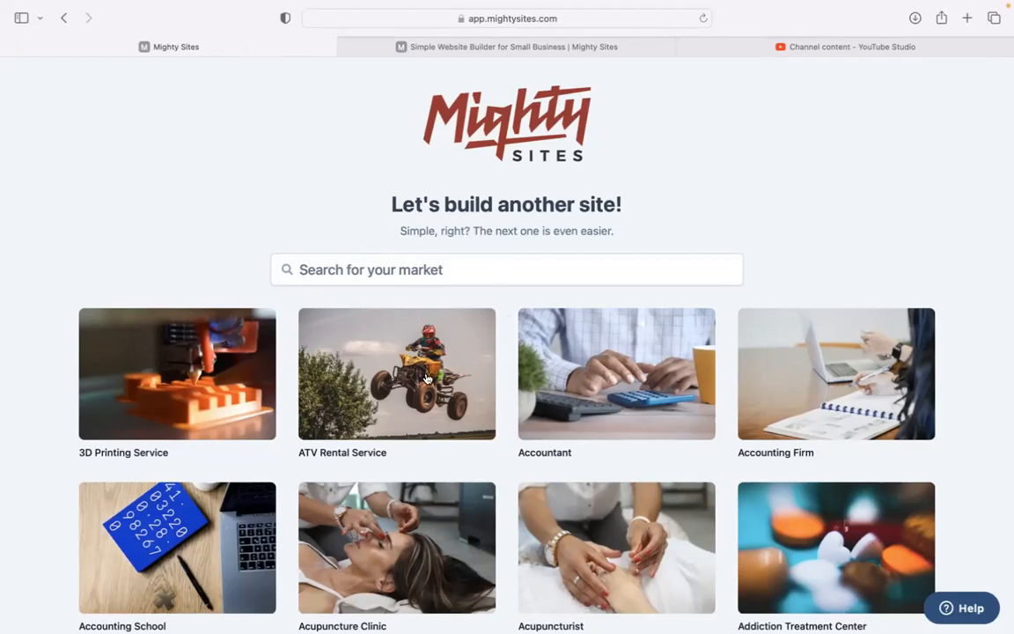
Browse the industry template grid and focus the 'Search for your market' box
scroll(256, 245, down, 5)
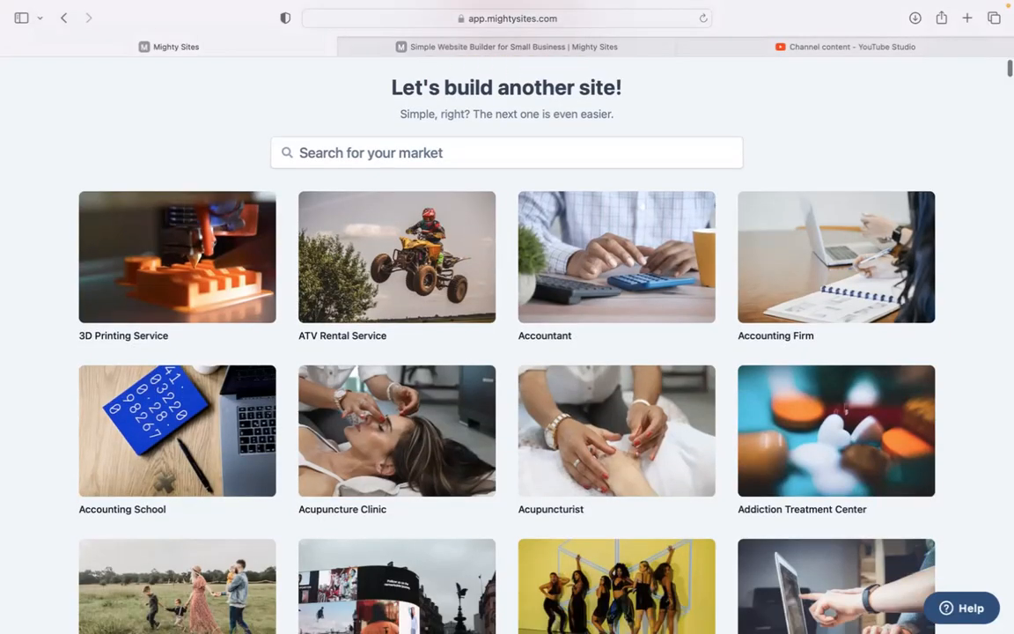
scroll(257, 244, down, 8)
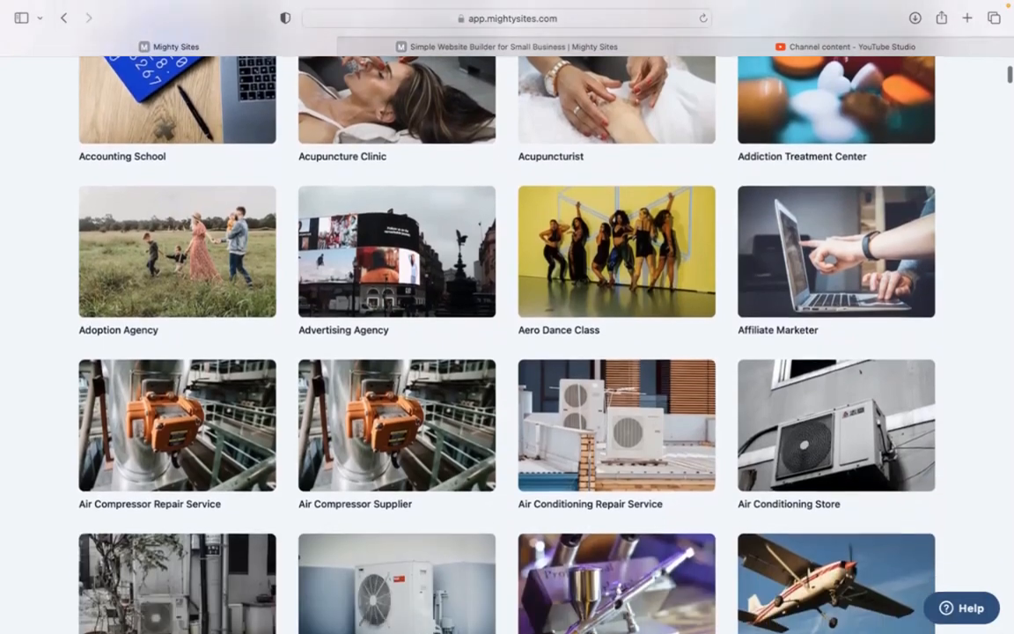
scroll(256, 245, down, 14)
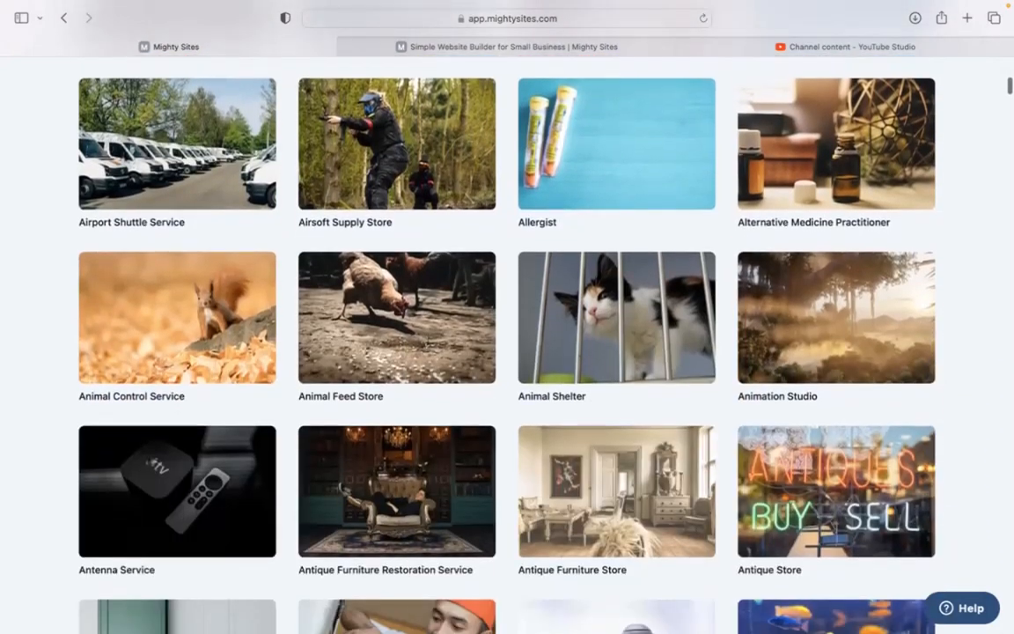
scroll(256, 245, down, 2)
scroll(256, 245, up, 20)
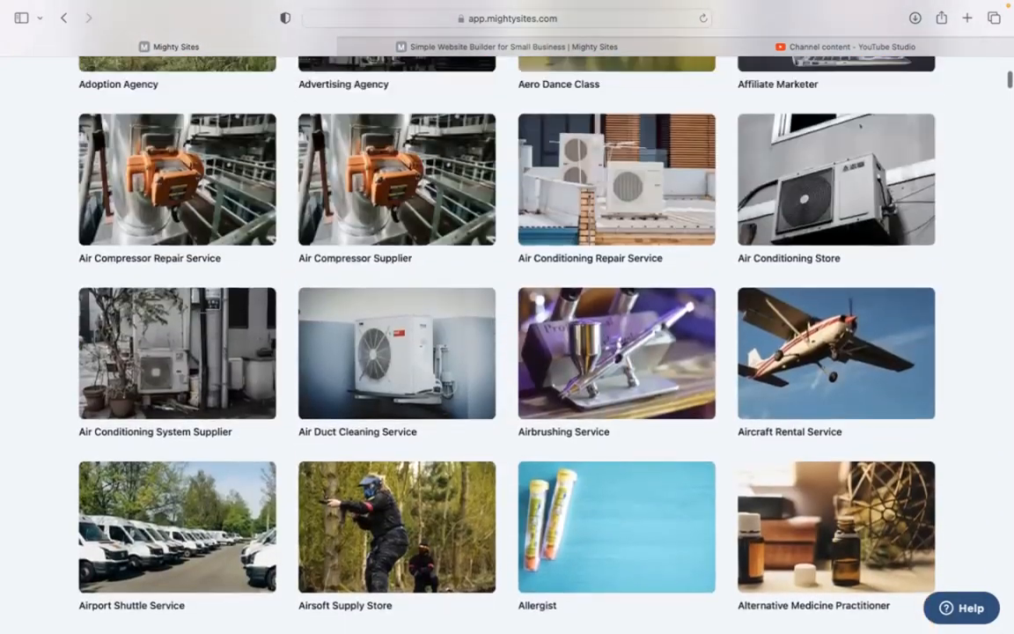
scroll(256, 244, up, 10)
click(421, 272)
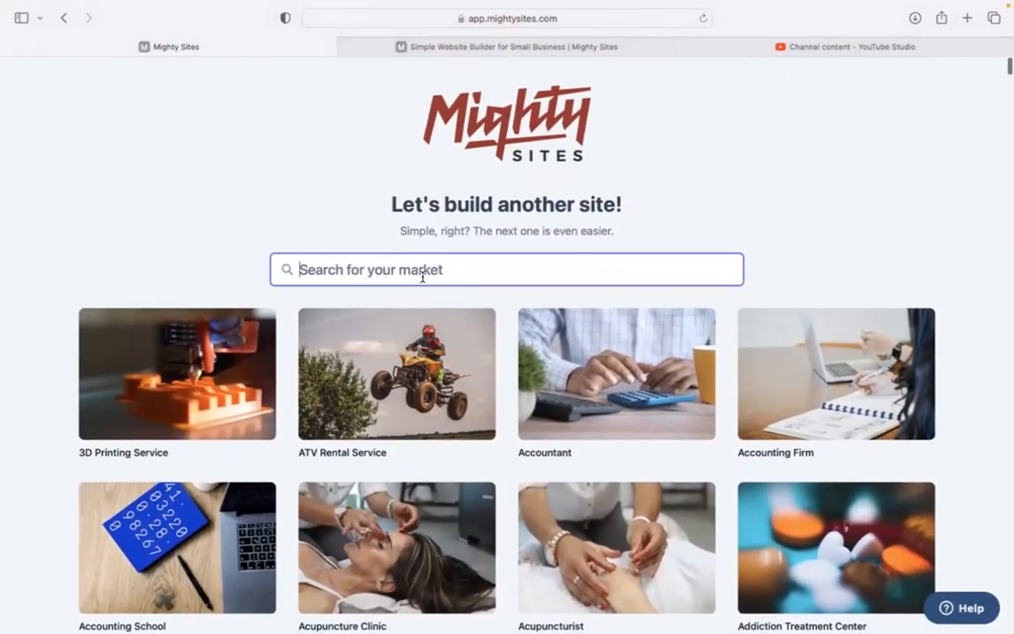
Search 'invit', pick the invitation market template, and enter company name 'Paper Crafts Invitation Designs'
text(invit)
click(191, 370)
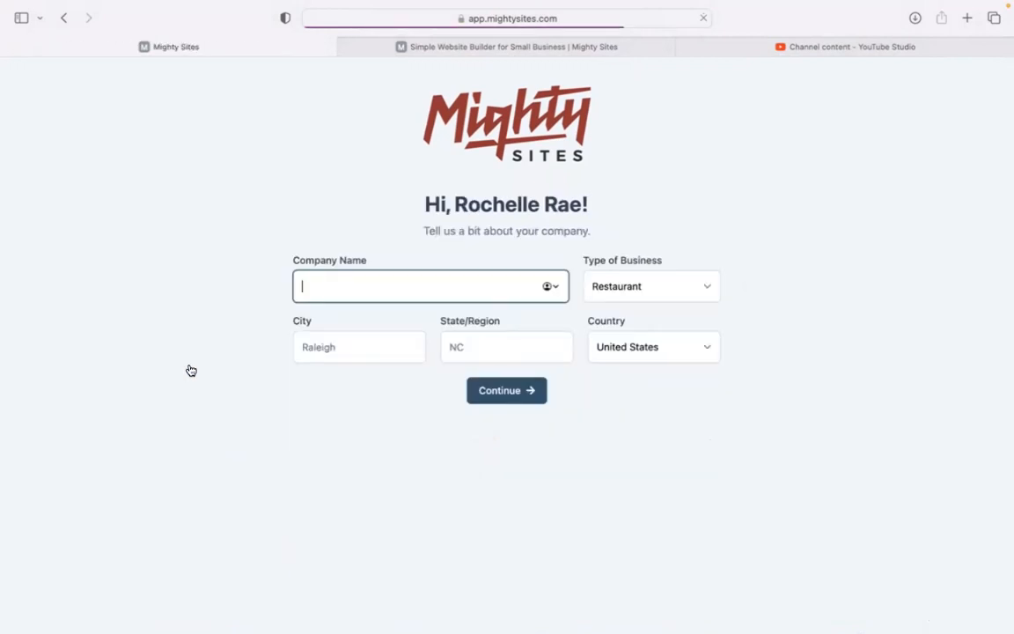
text(Paper Craf)
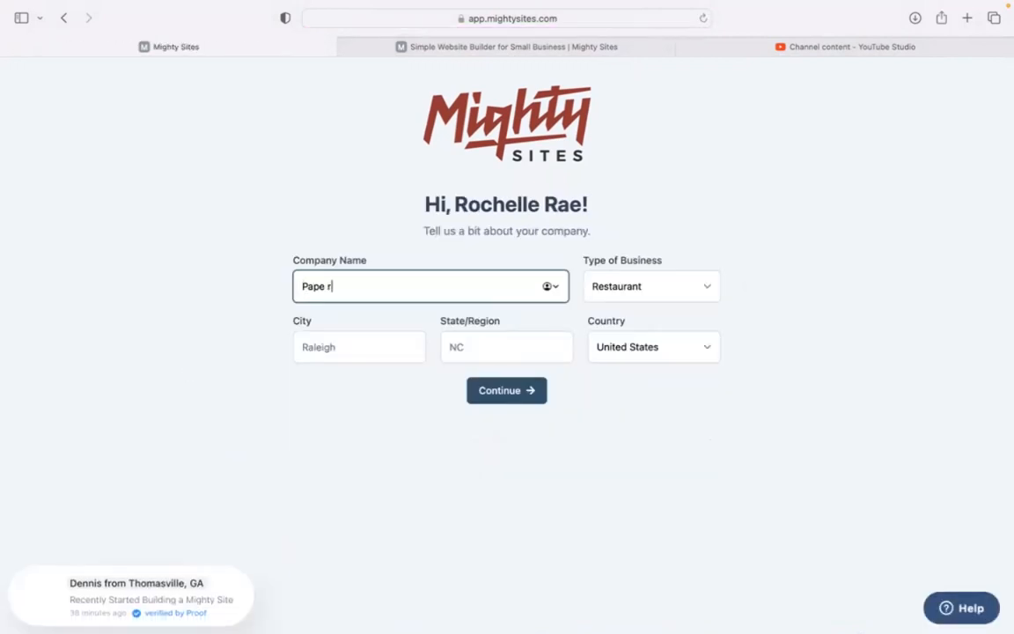
text(ts Inv)
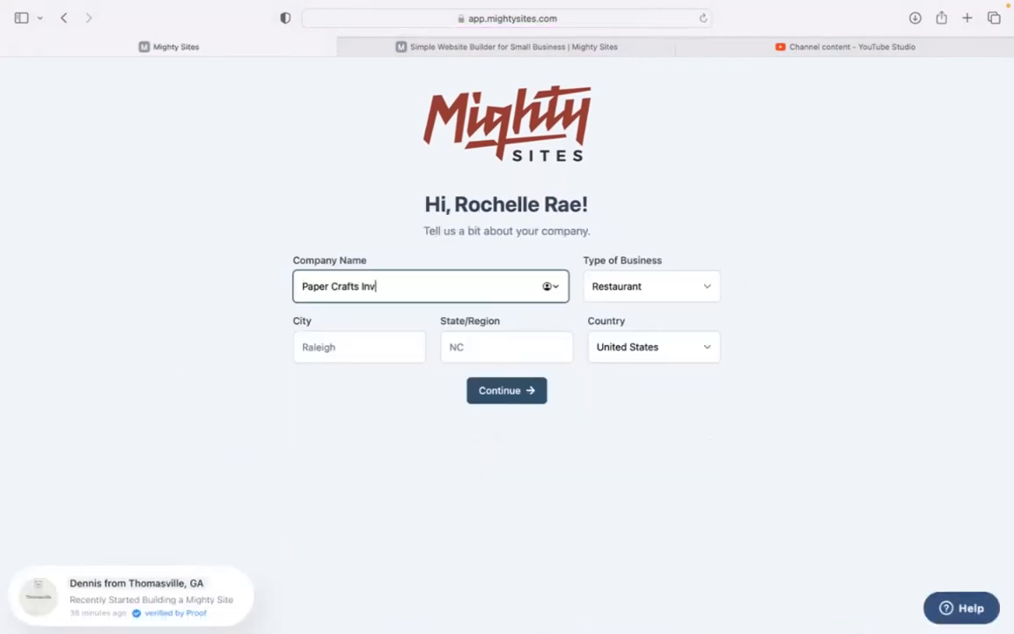
text(itation dEsigne)
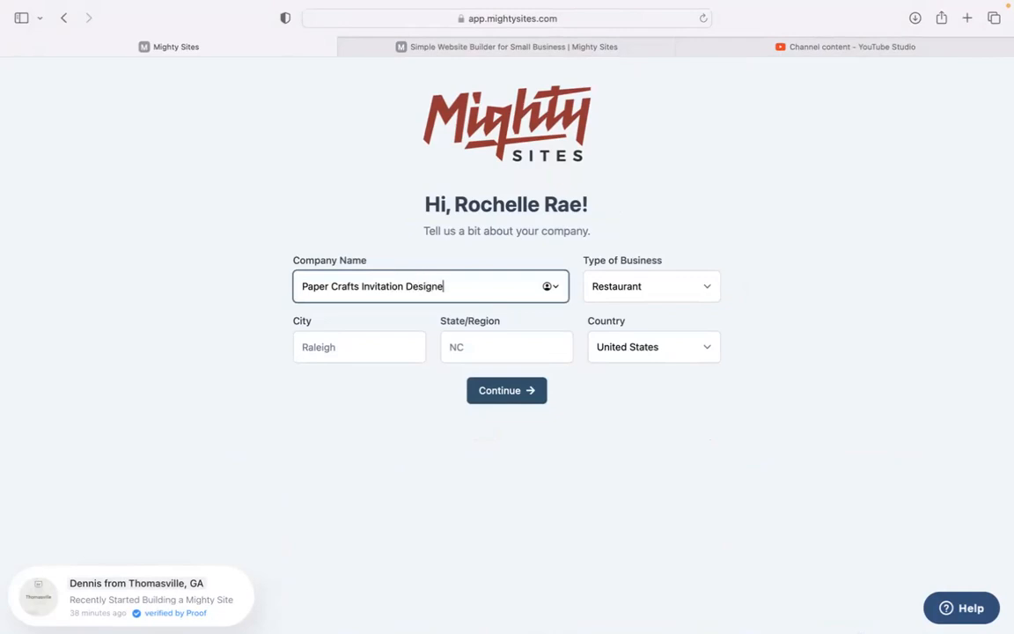
text(s)
Set city Denver, state Colorado and business type Service, then continue to generate the site
click(348, 340)
text(Demv)
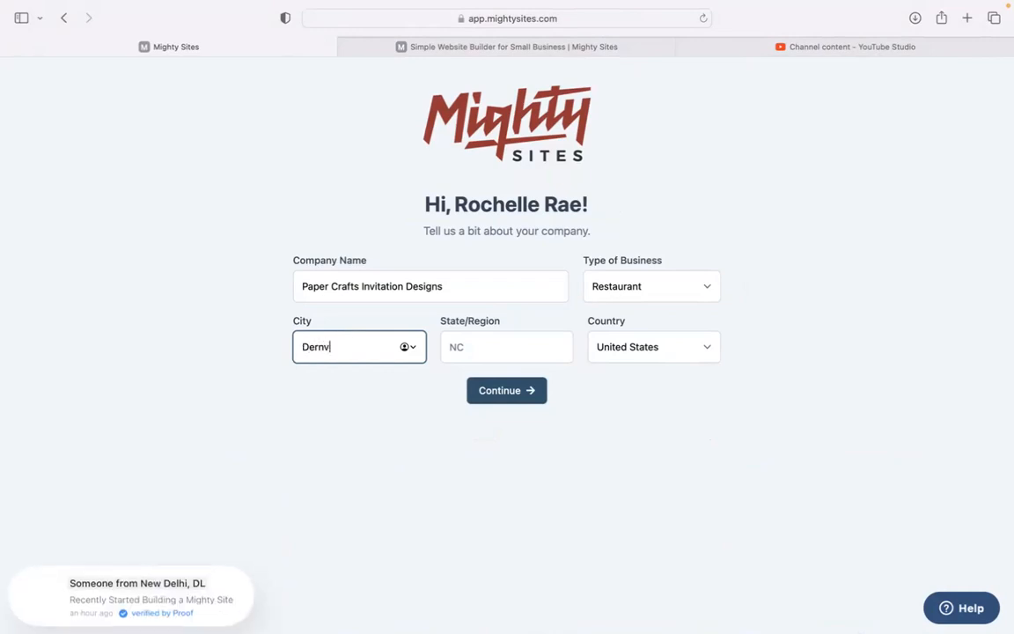
key(BackSpace)
key(BackSpace)
text(nve)
key(Tab)
text(Colorad)
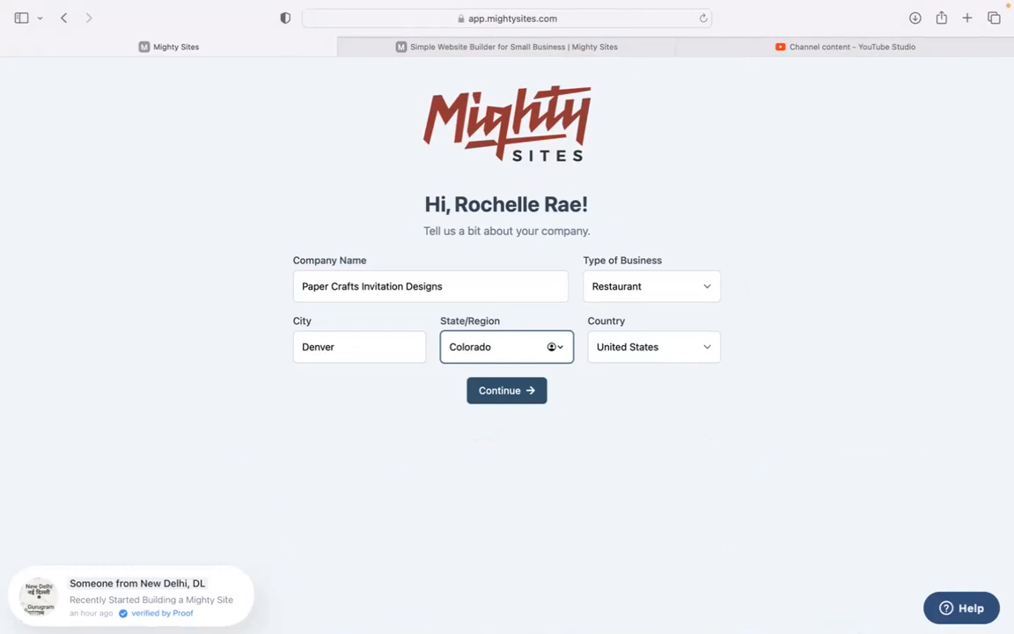
click(632, 280)
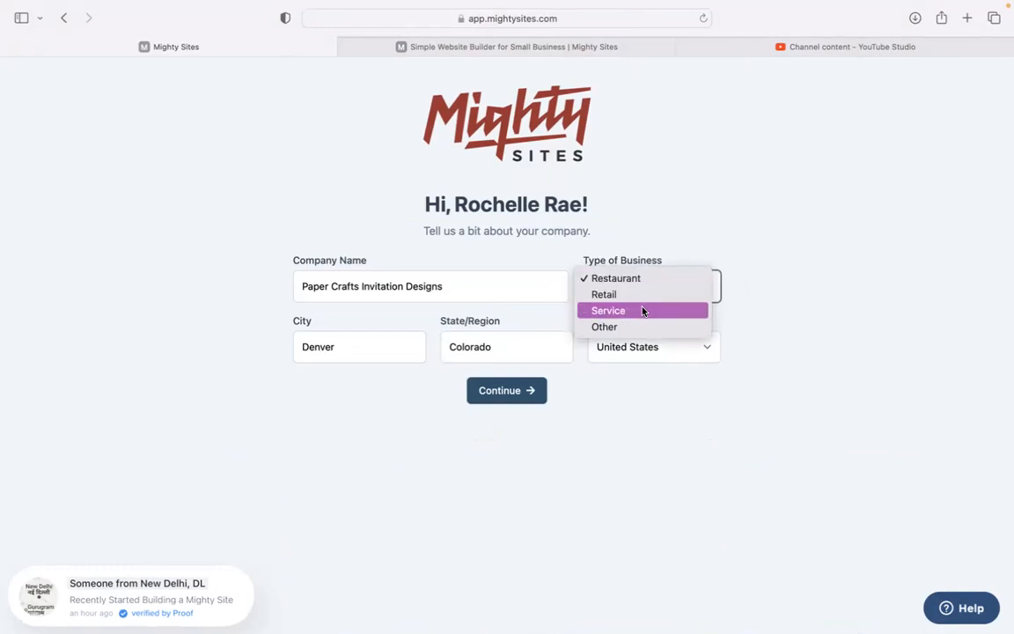
click(643, 311)
click(509, 402)
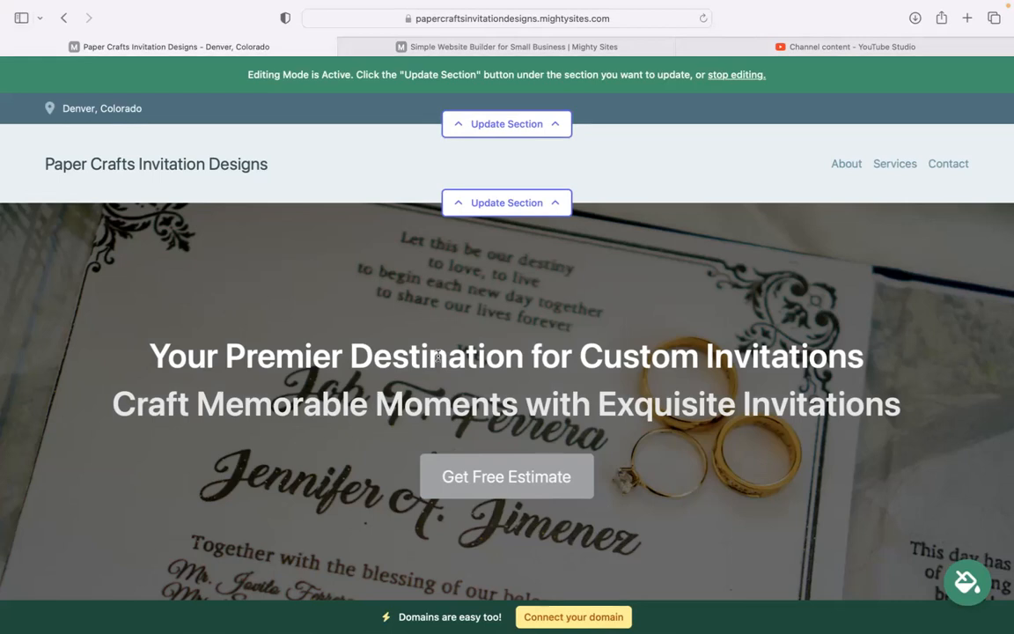
scroll(507, 317, down, 10)
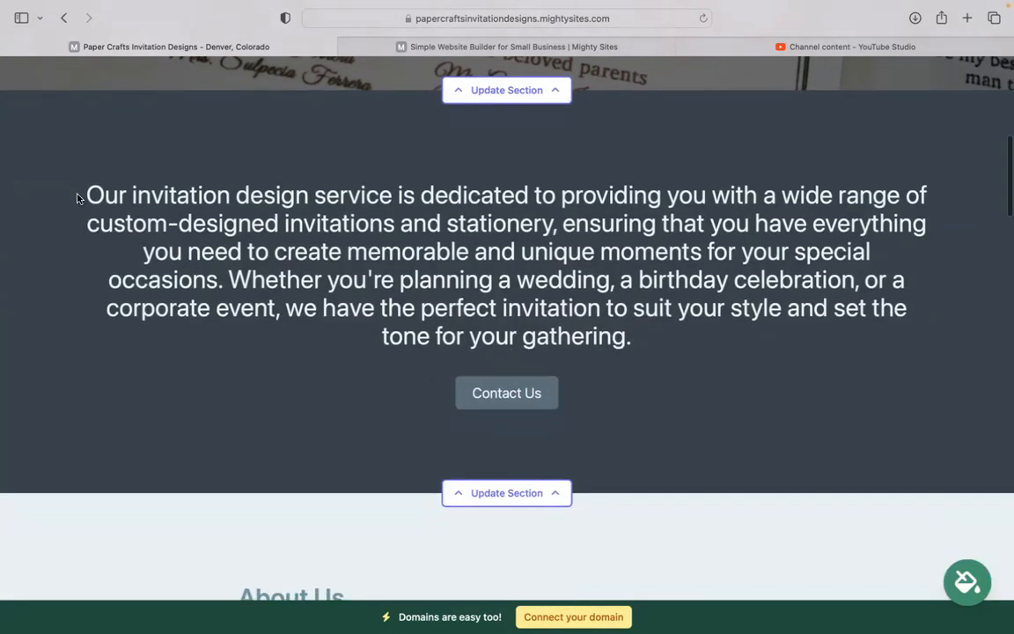
drag(83, 194, 754, 346)
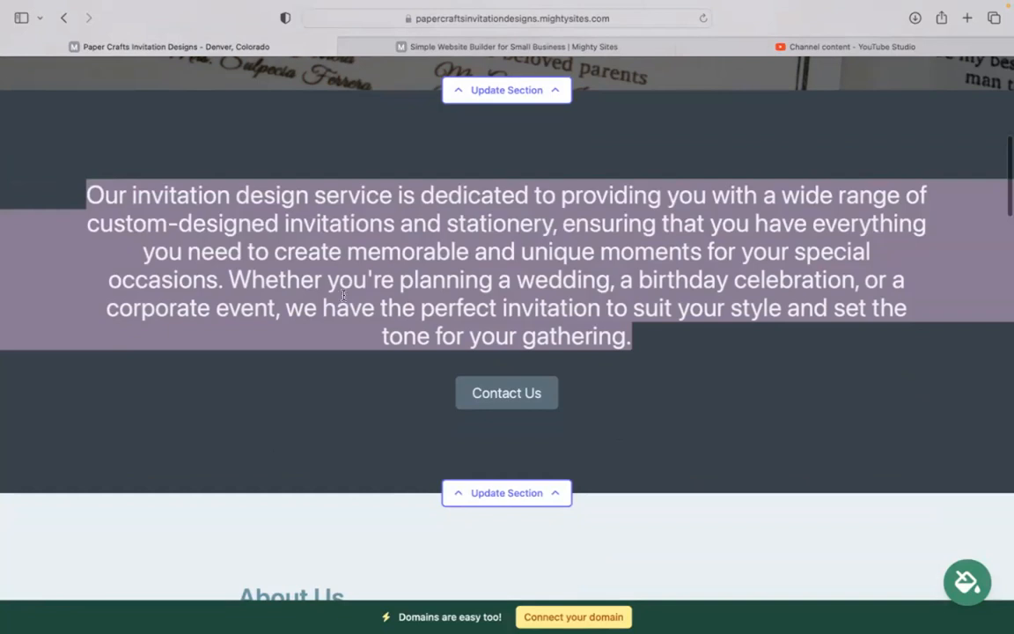
click(353, 391)
scroll(352, 392, down, 2)
scroll(507, 316, down, 5)
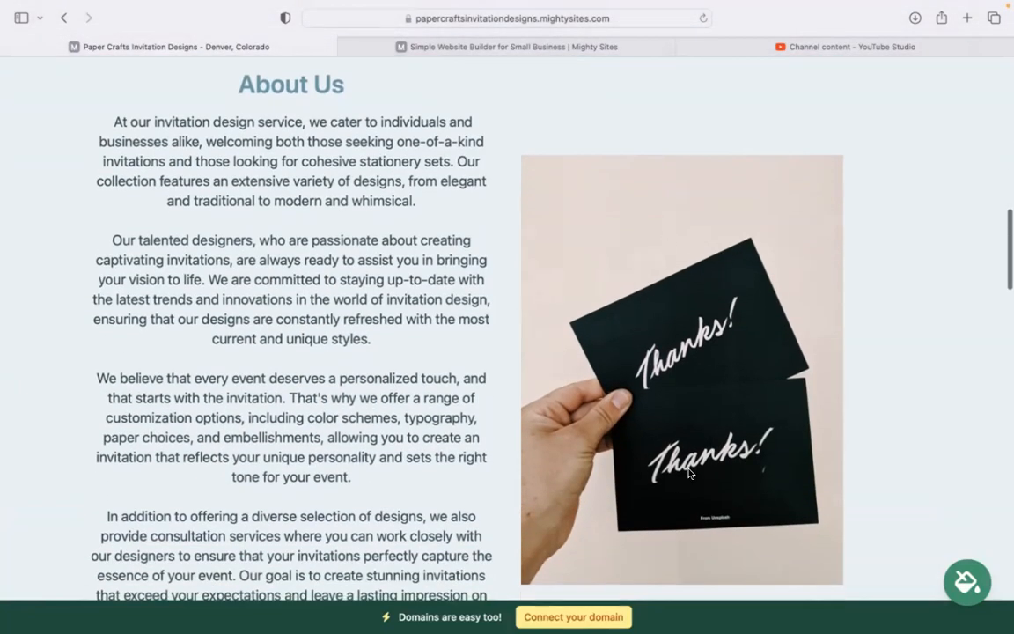
scroll(689, 474, down, 10)
scroll(699, 478, down, 2)
scroll(700, 478, up, 3)
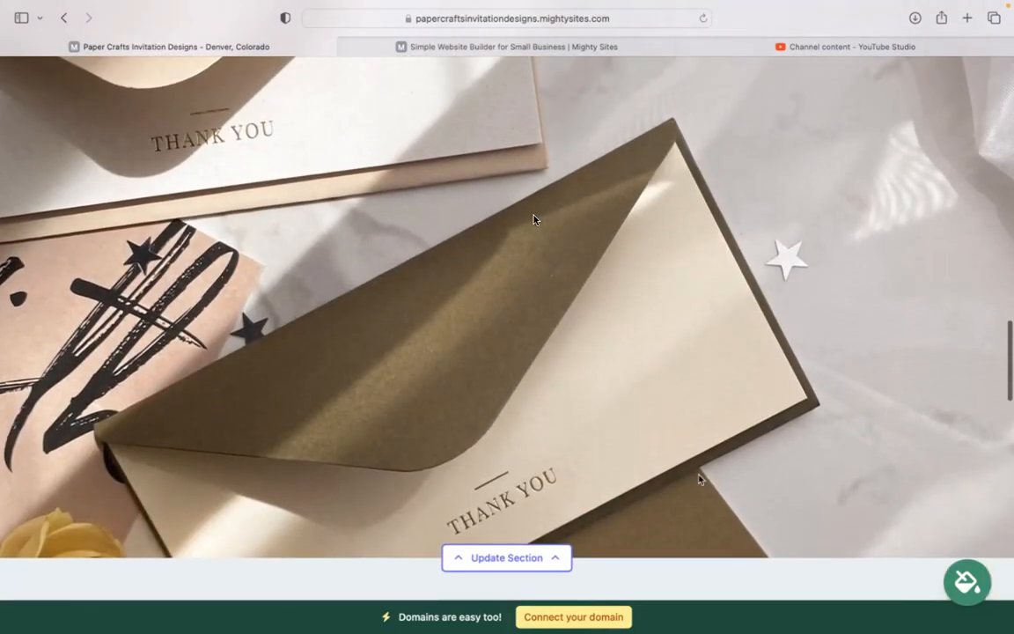
scroll(700, 478, down, 6)
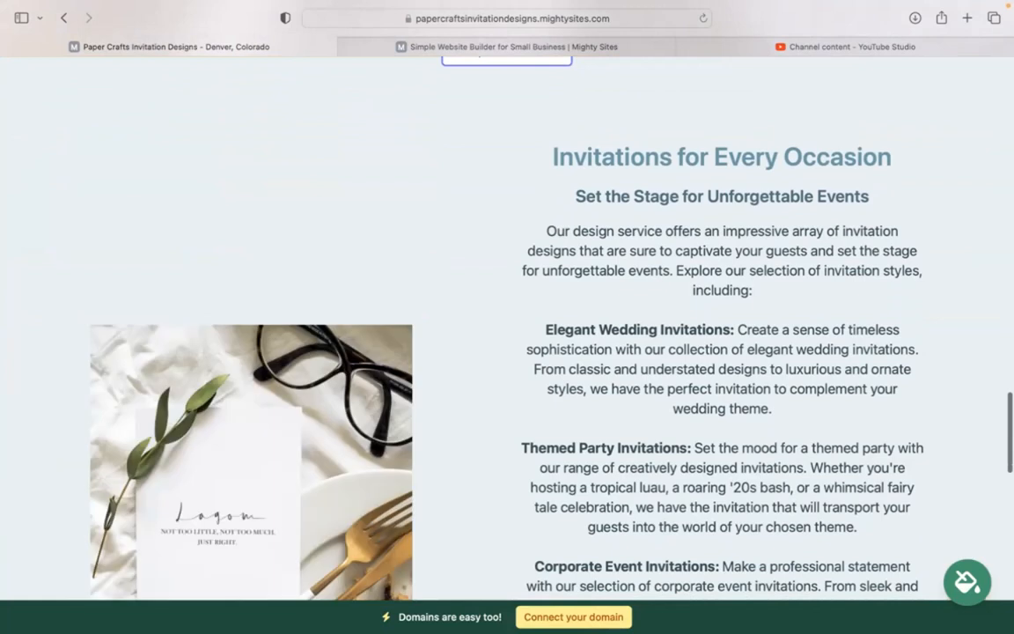
scroll(507, 330, down, 2)
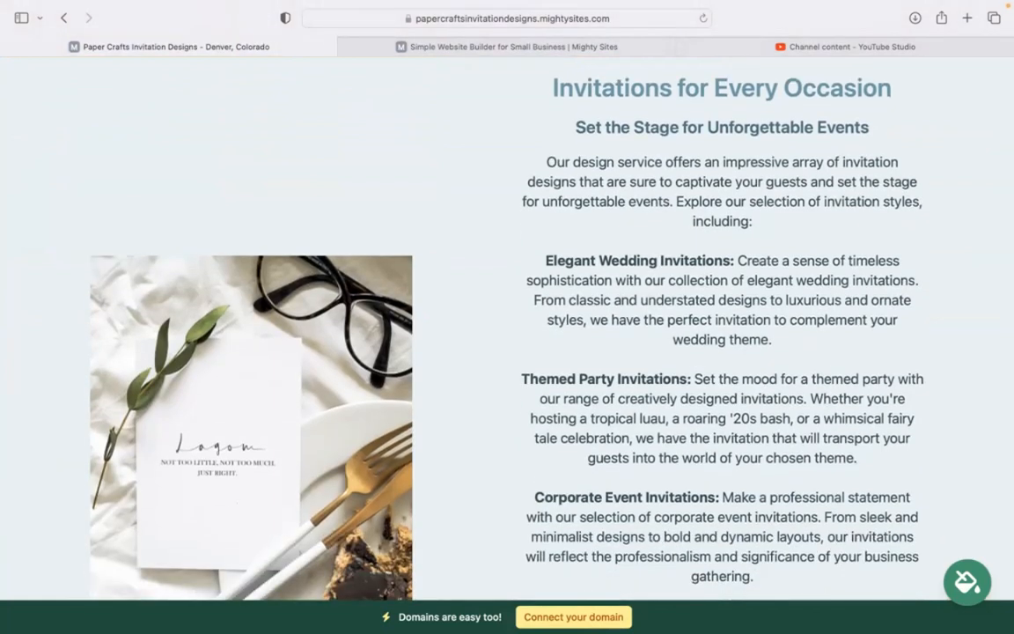
scroll(507, 330, down, 10)
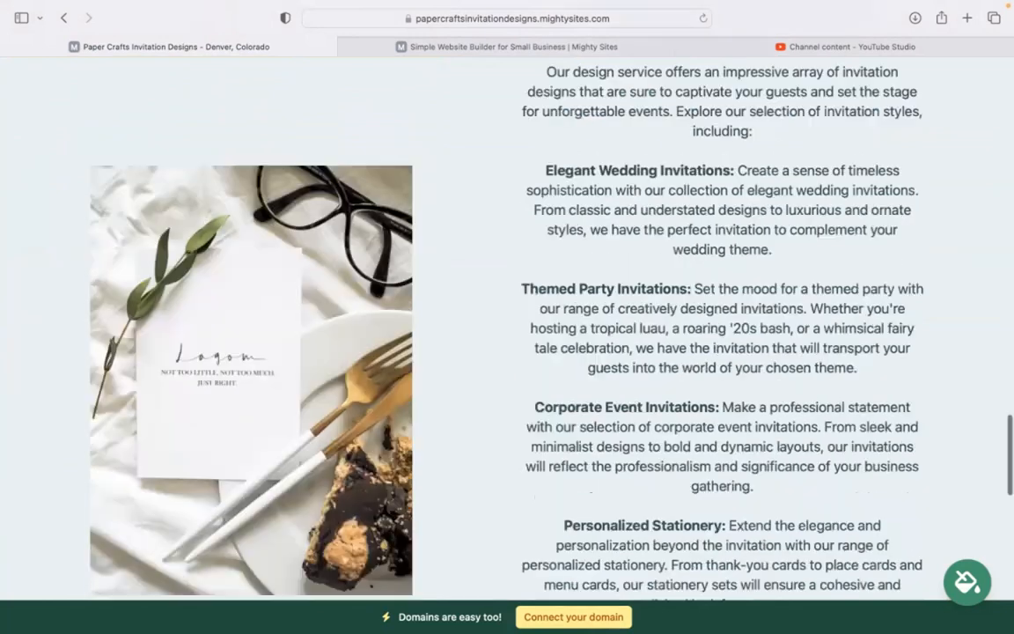
scroll(507, 330, up, 8)
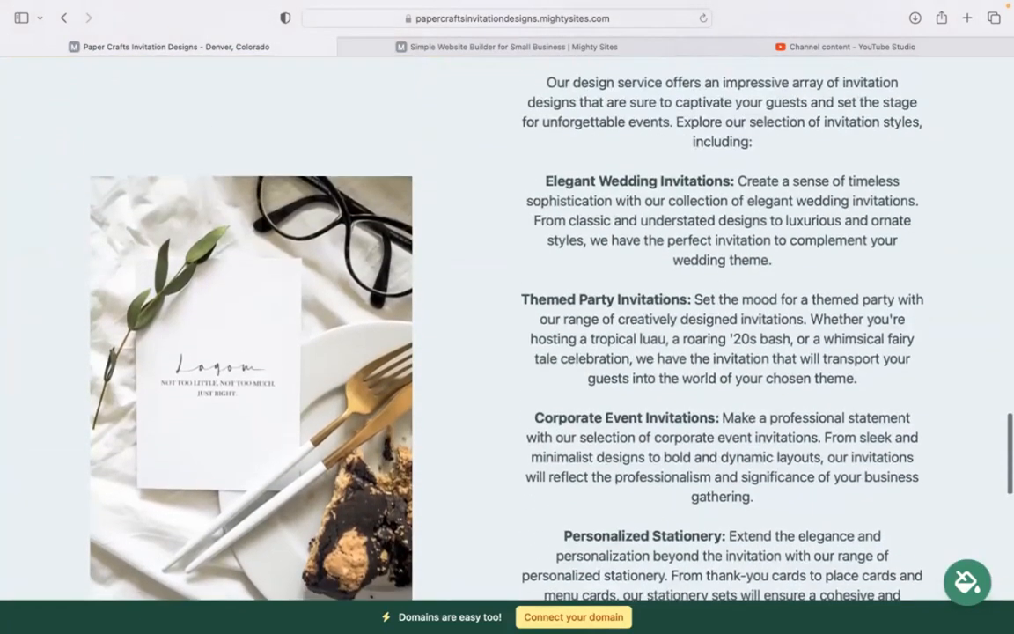
drag(529, 146, 704, 433)
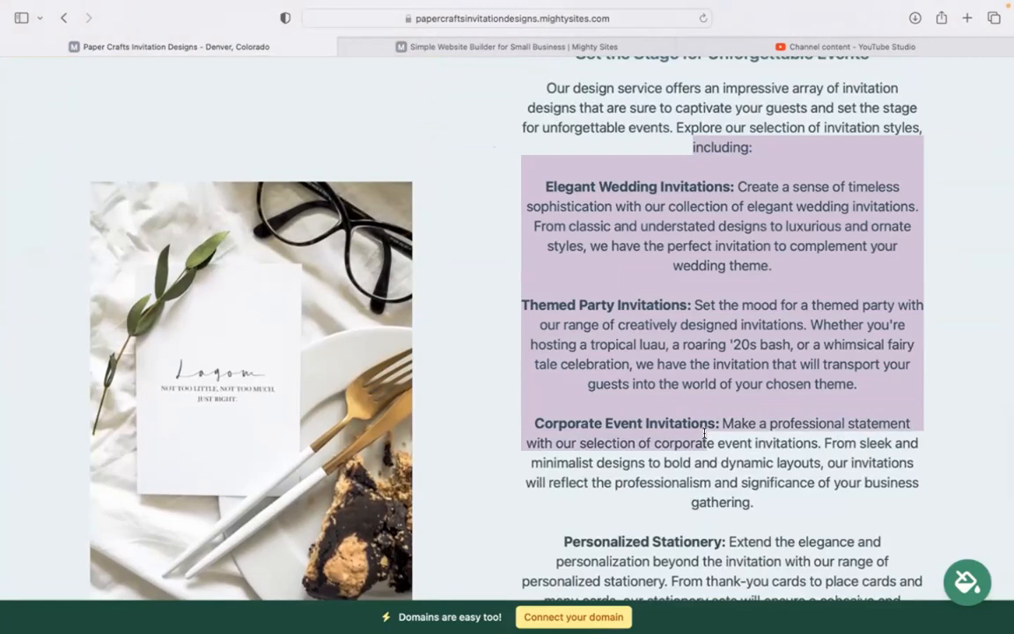
click(486, 270)
scroll(631, 265, up, 12)
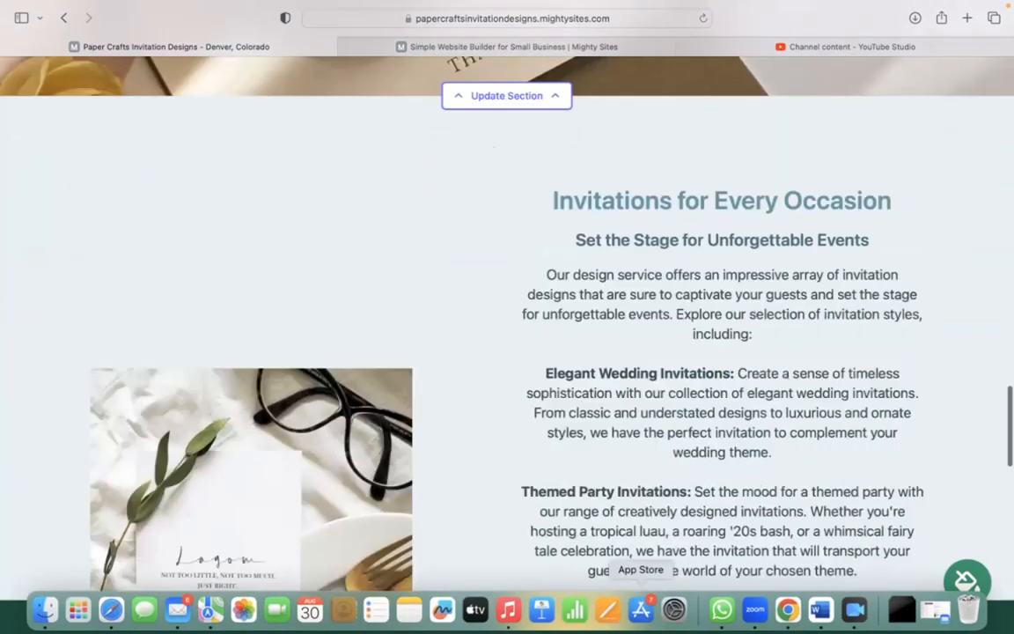
scroll(507, 326, up, 20)
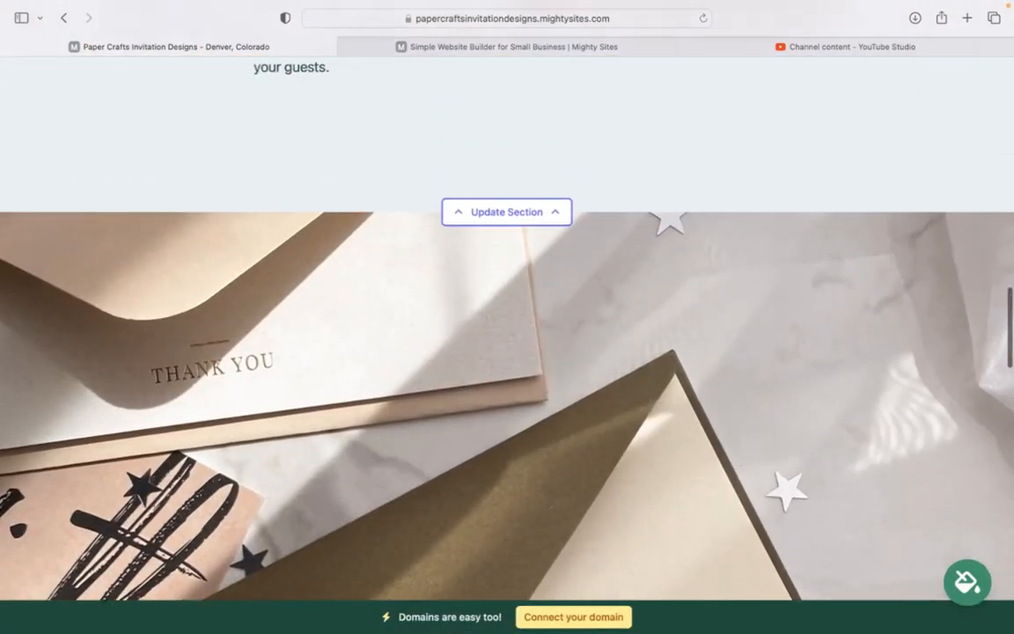
scroll(507, 325, up, 8)
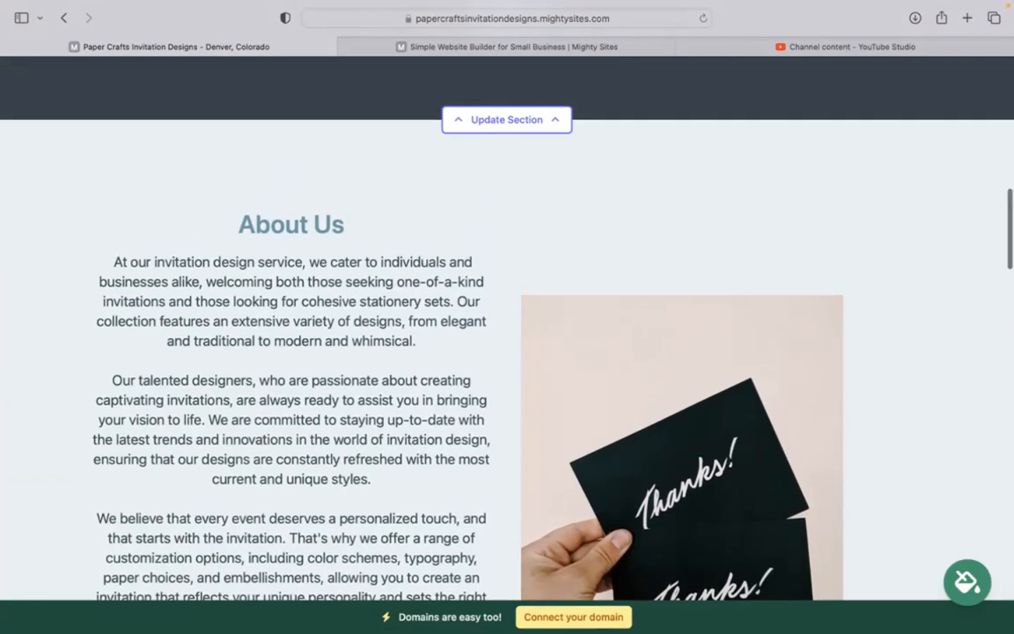
scroll(507, 325, up, 20)
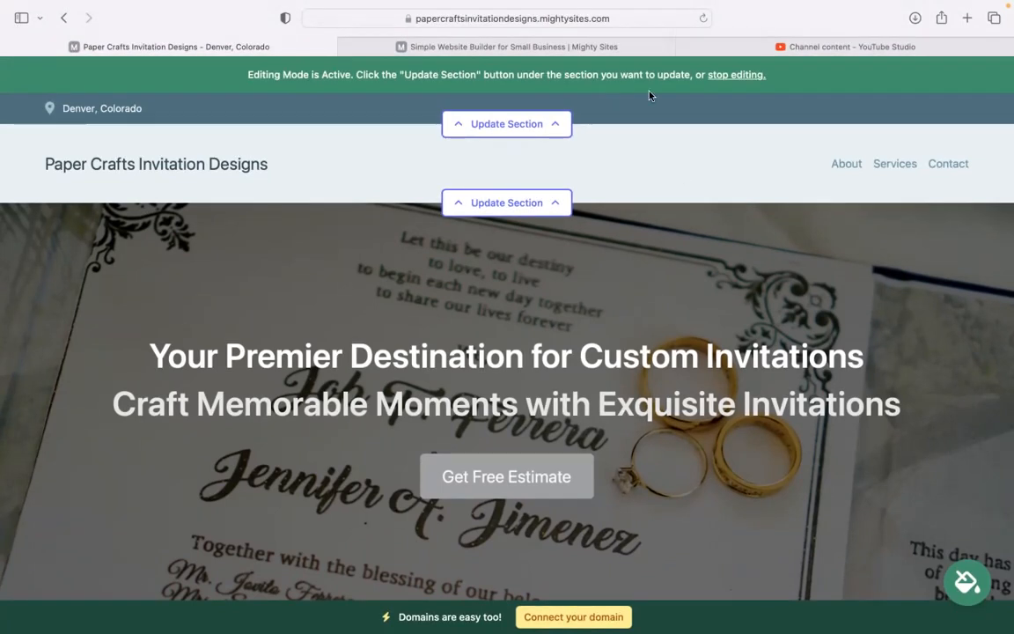
Enter the organization email, show it on the site, and add the business phone number
click(518, 126)
click(530, 238)
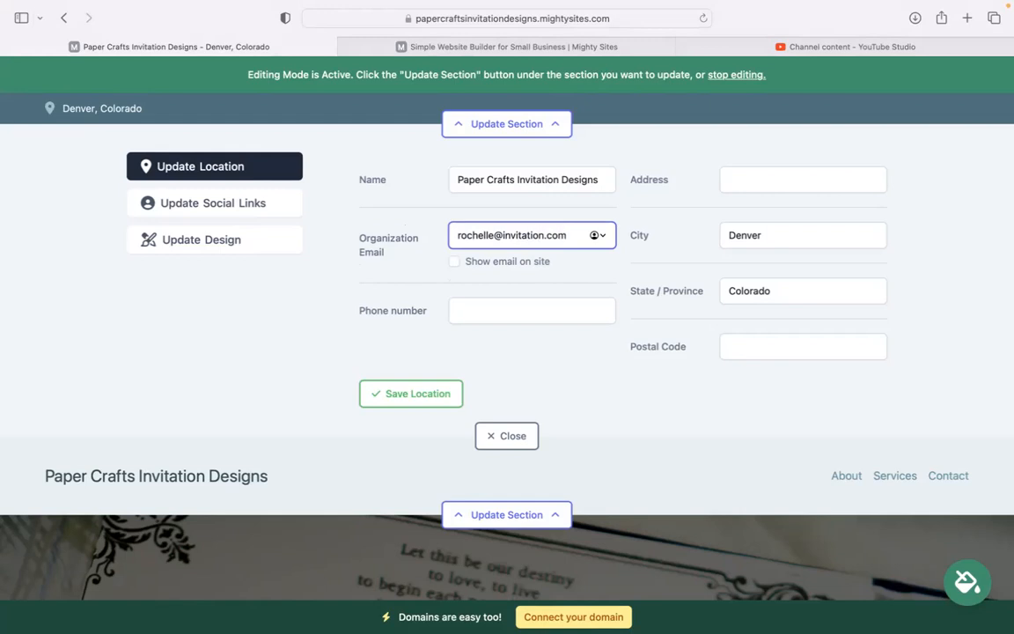
click(454, 261)
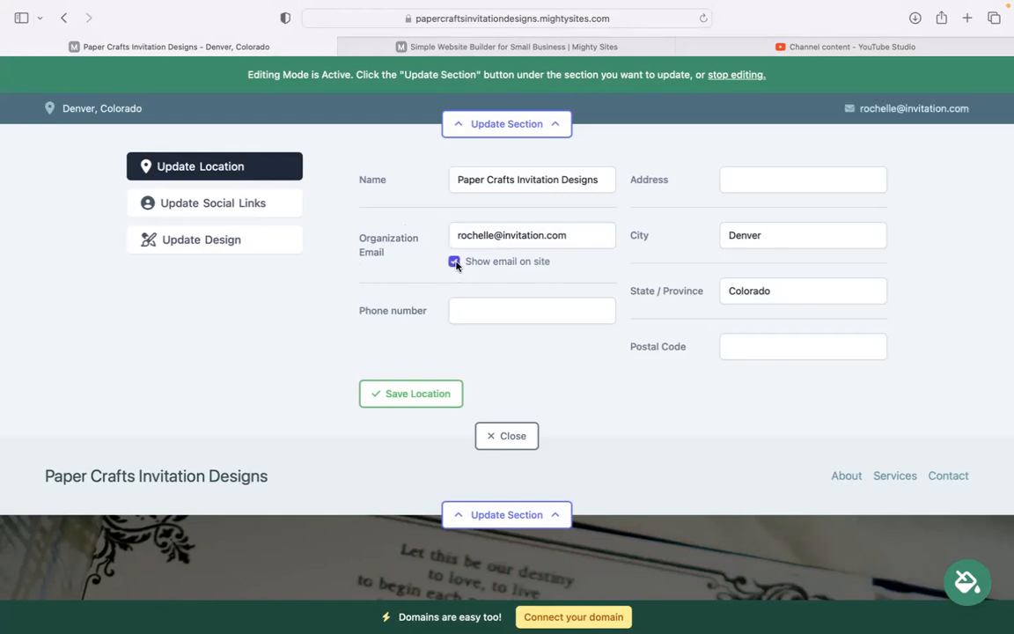
click(510, 322)
text(464-)
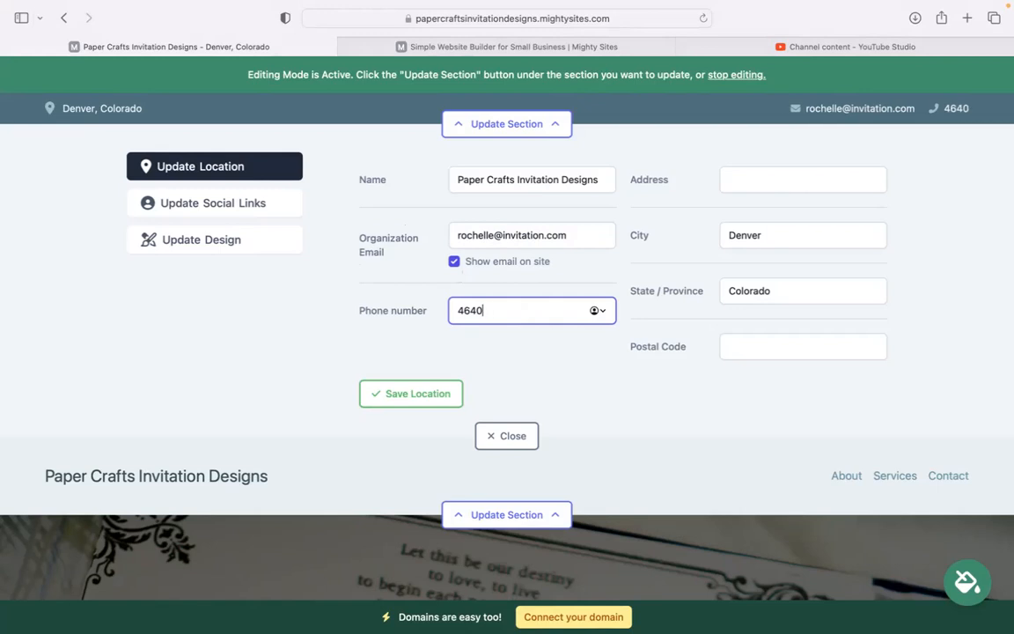
text(3939)
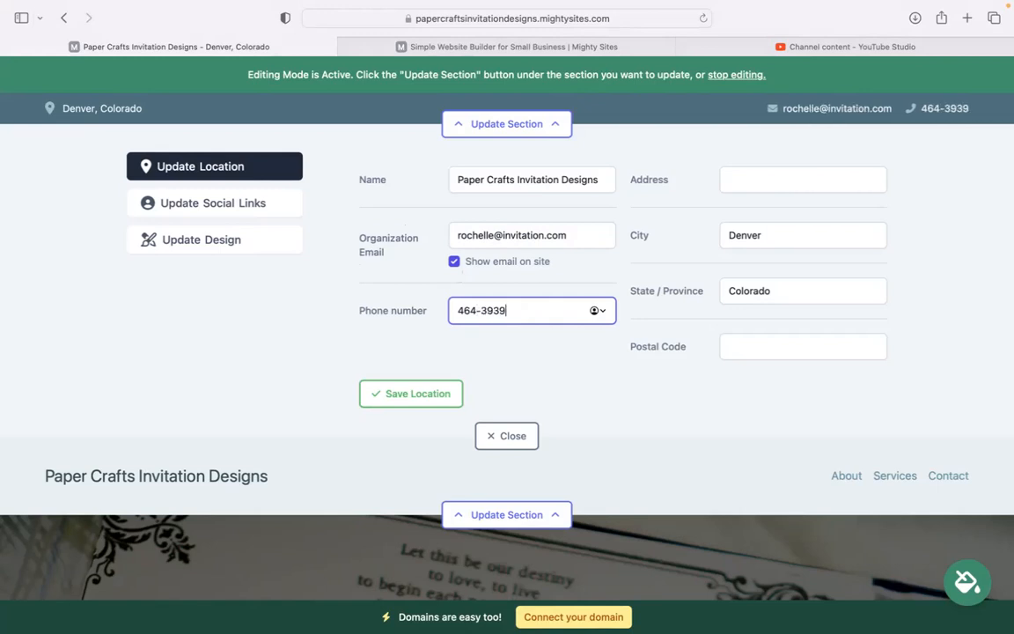
Enter the business street address and postal code, then save the location details
click(792, 190)
text(lAN)
key(BackSpace)
key(BackSpace)
key(BackSpace)
text(Lane)
click(793, 346)
text(49483)
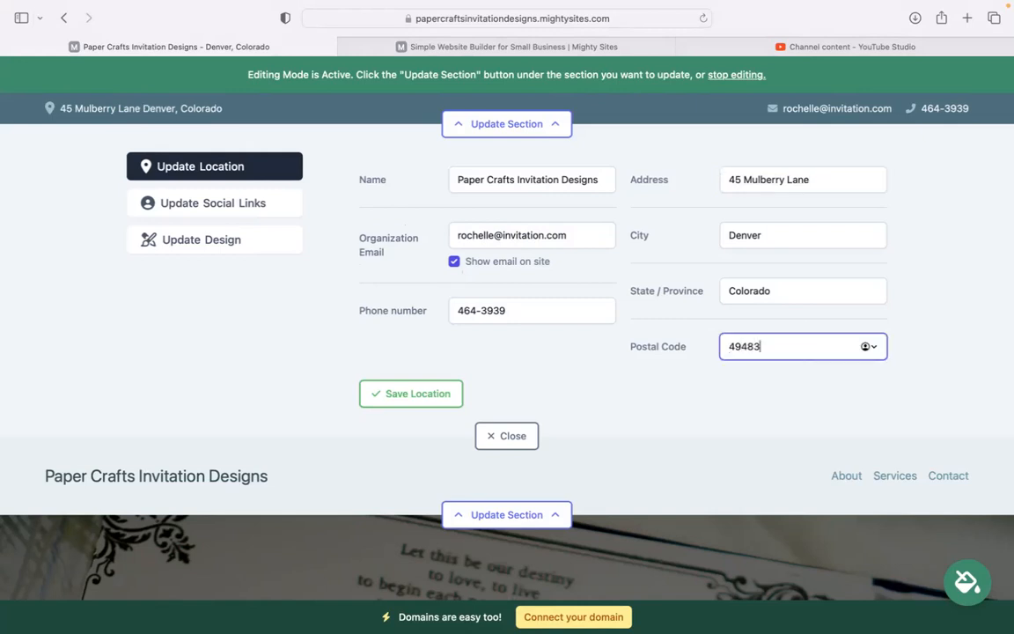
click(448, 394)
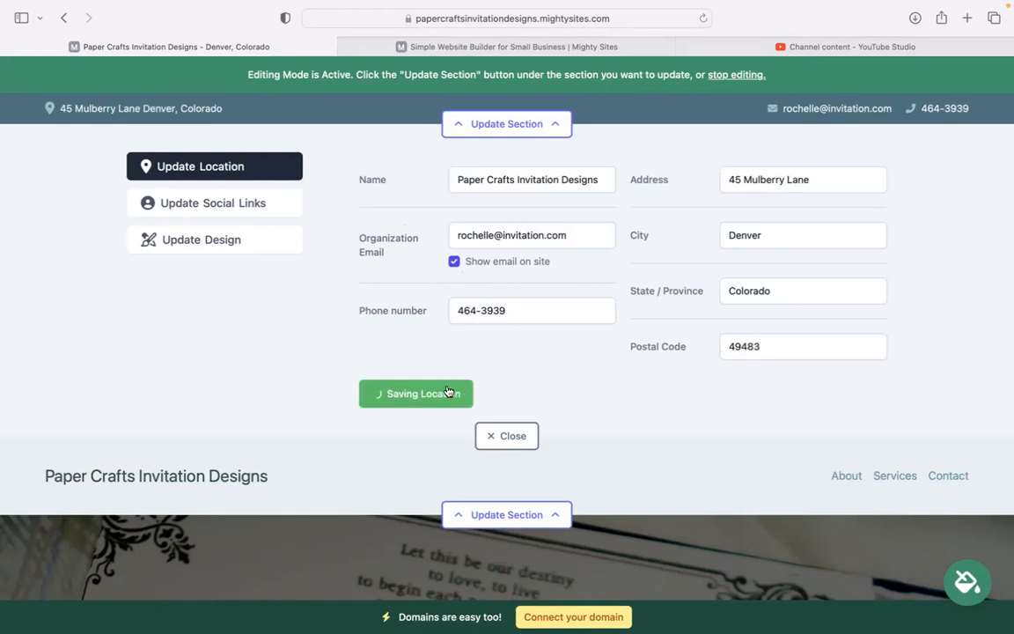
Enter the Instagram and Twitter handles in the social links settings and save them
click(251, 204)
click(436, 183)
text(mightysites)
key(BackSpace)
key(BackSpace)
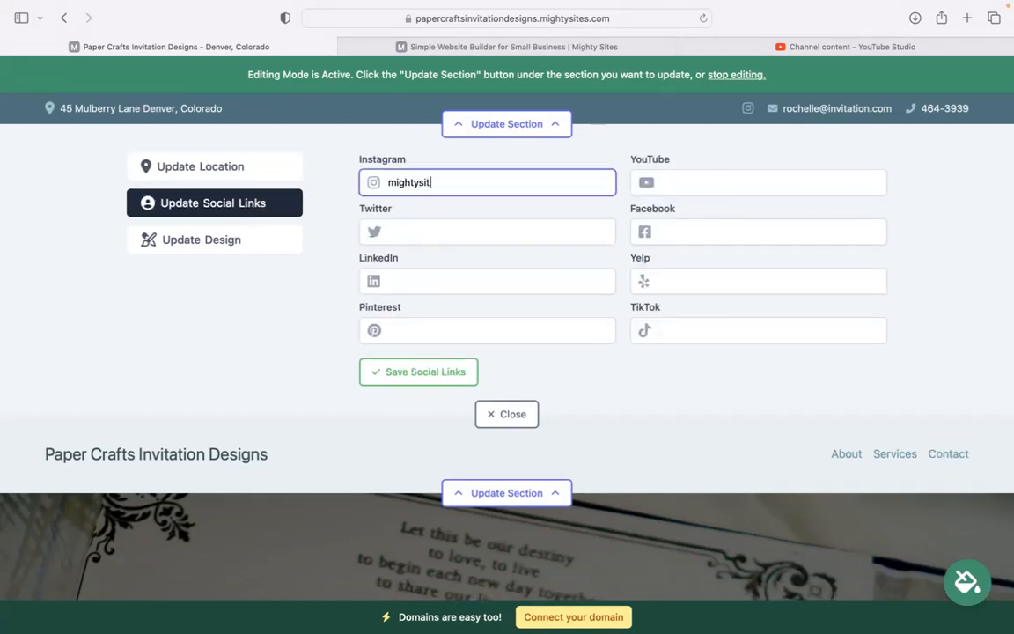
click(439, 222)
text(mightysites)
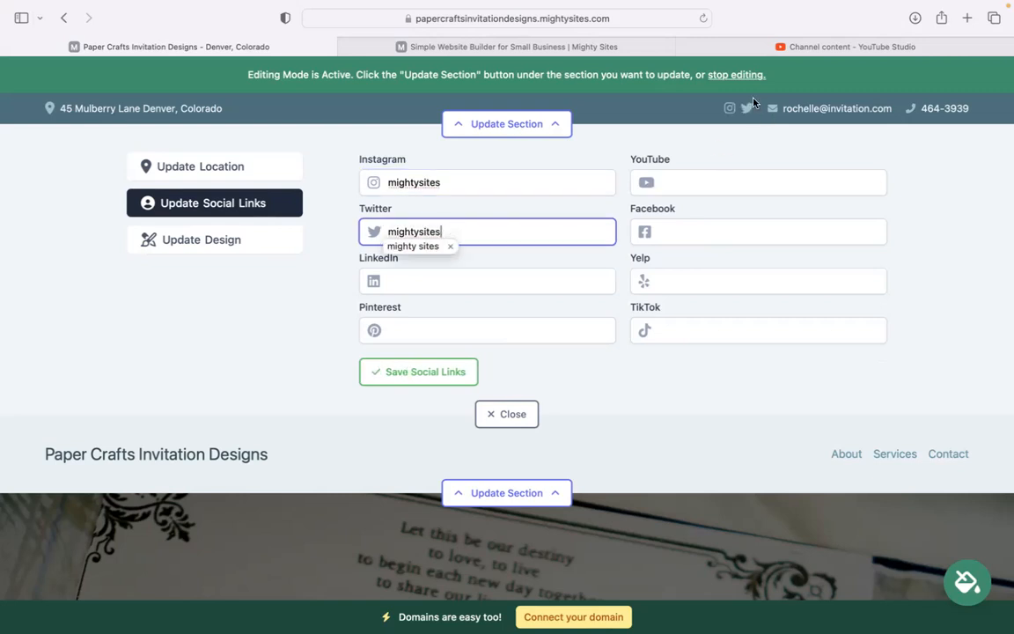
click(396, 372)
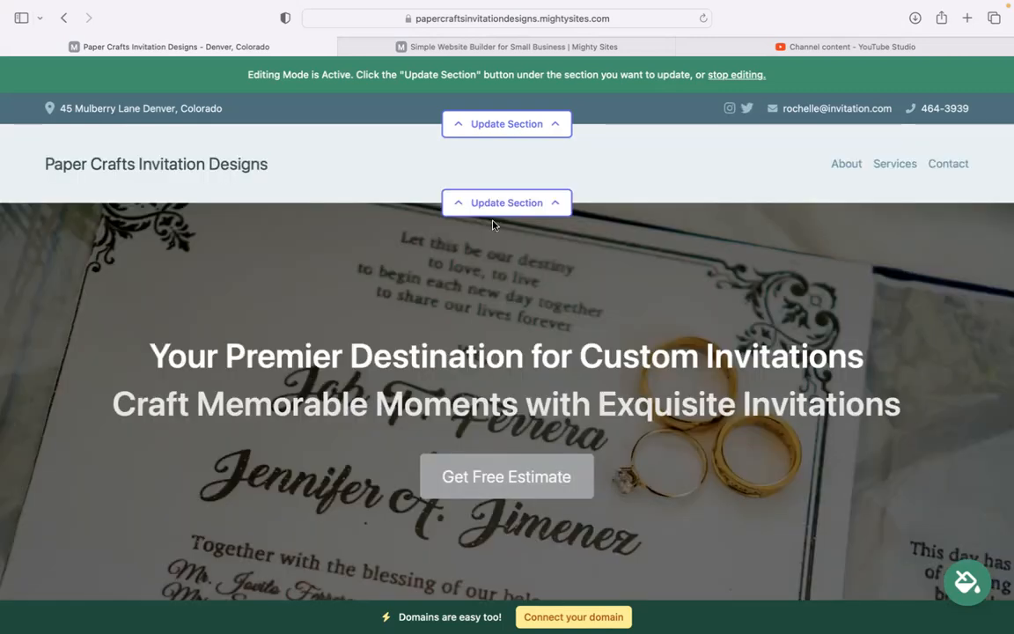
Upload the Mighty Sites logo PNG as the header logo and save it
click(496, 204)
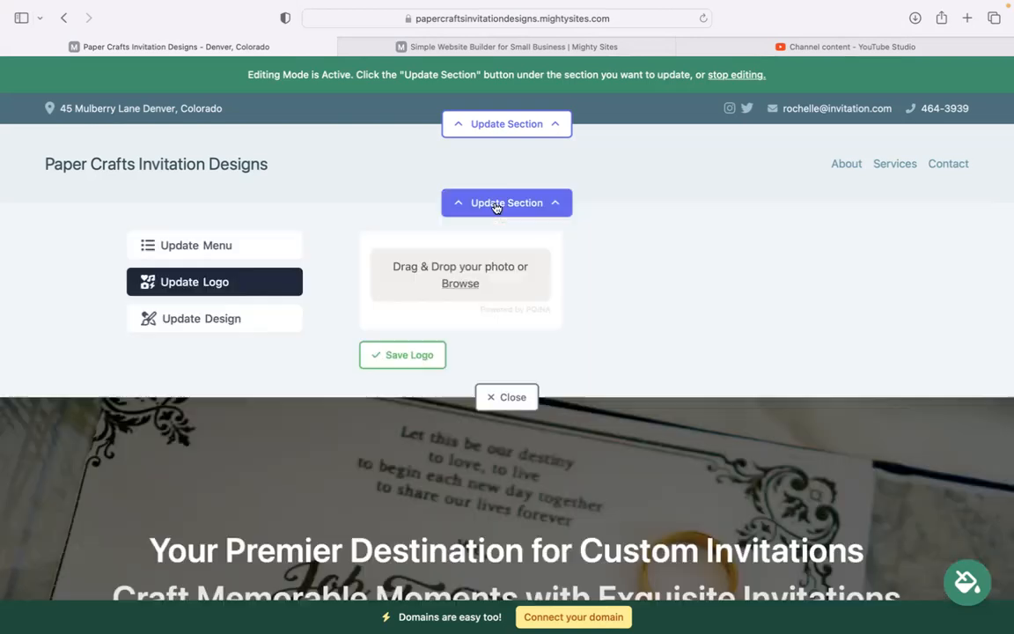
click(460, 283)
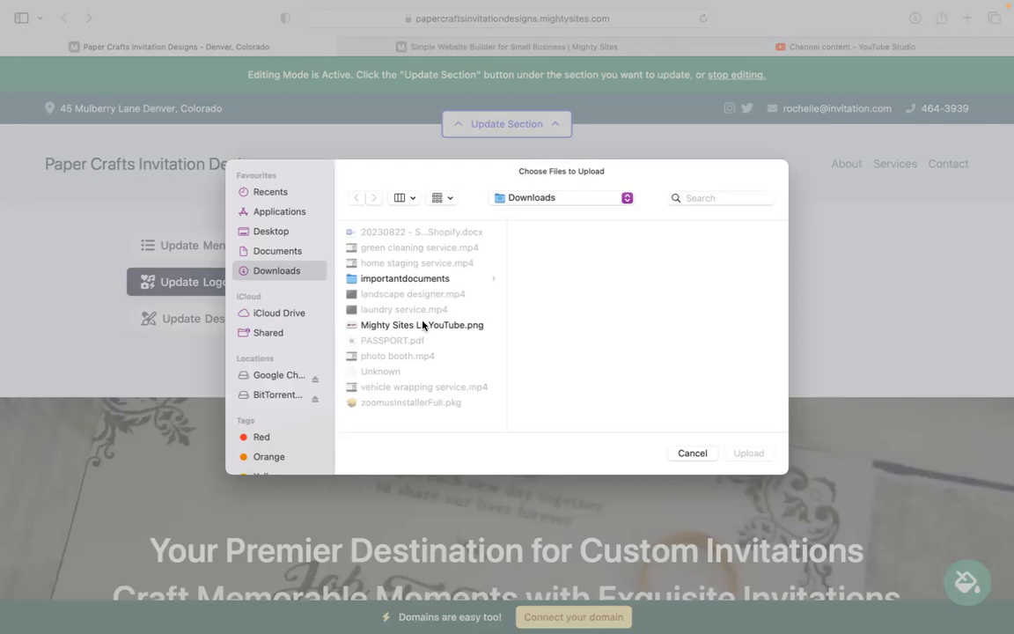
click(422, 322)
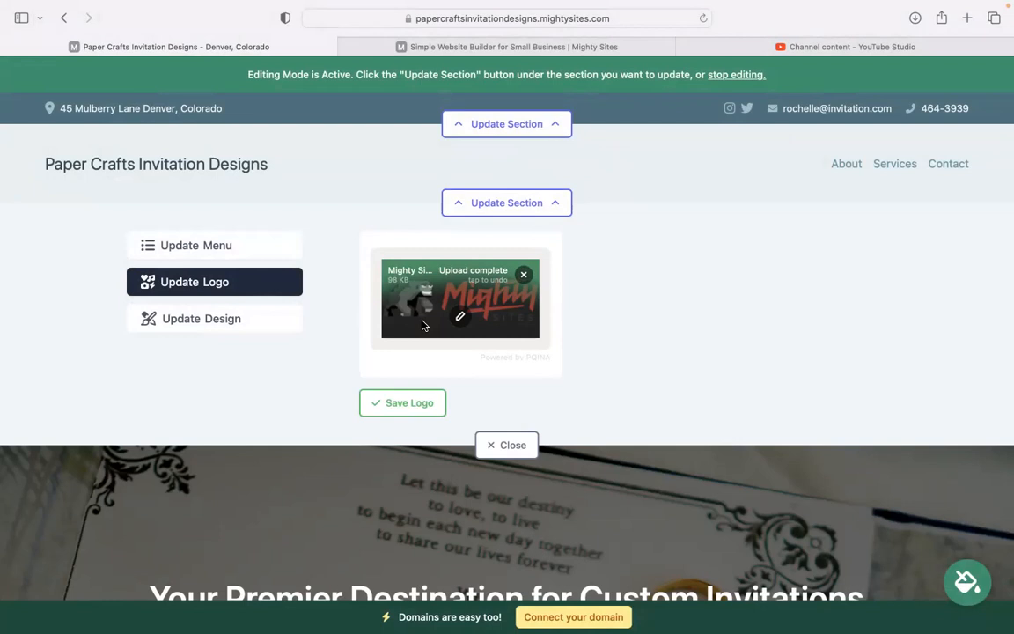
click(401, 403)
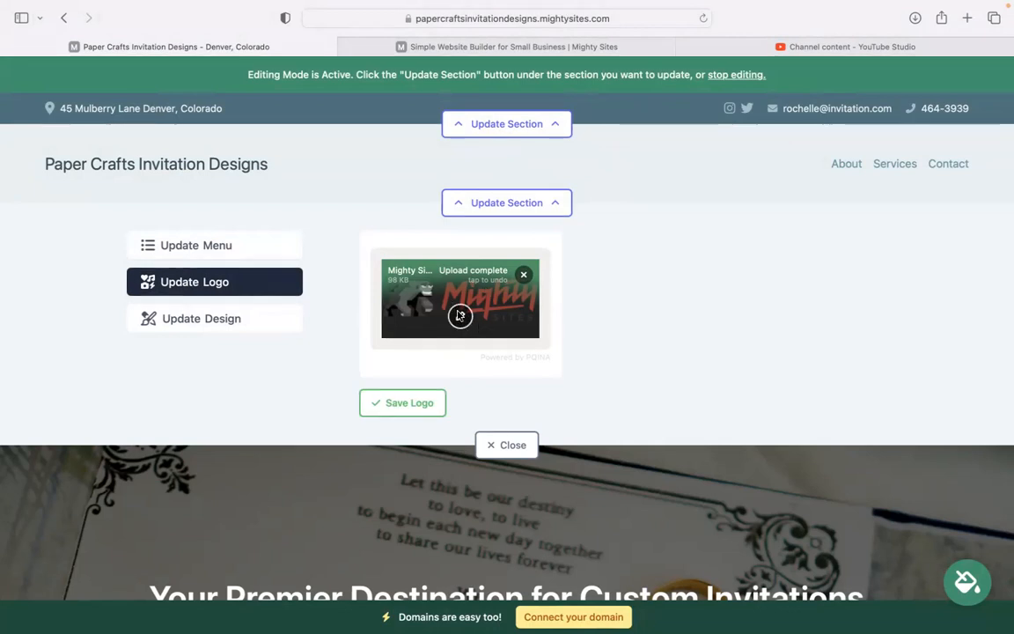
click(416, 410)
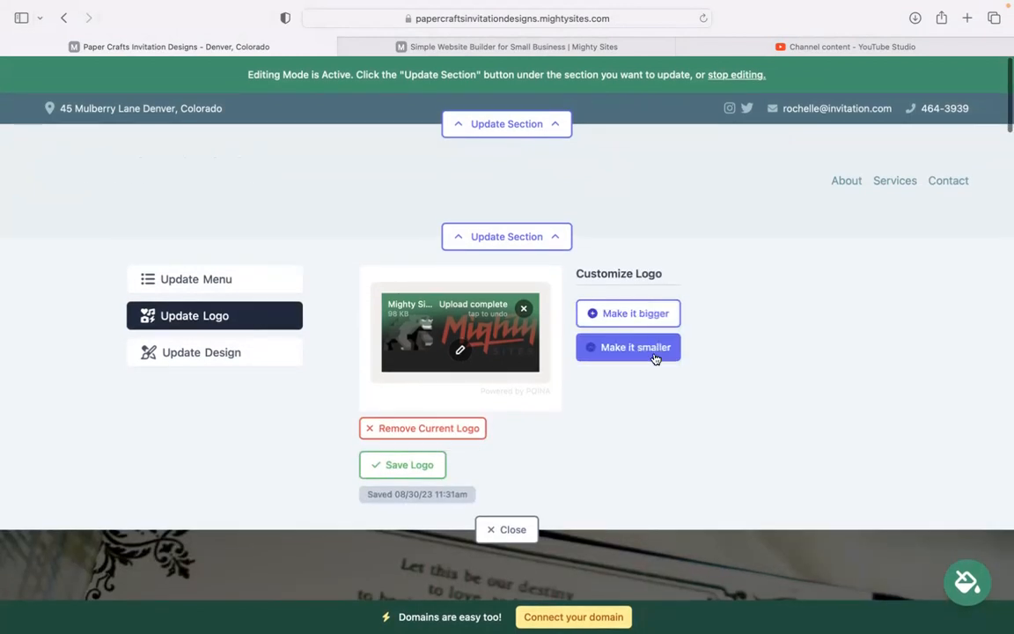
scroll(602, 408, down, 2)
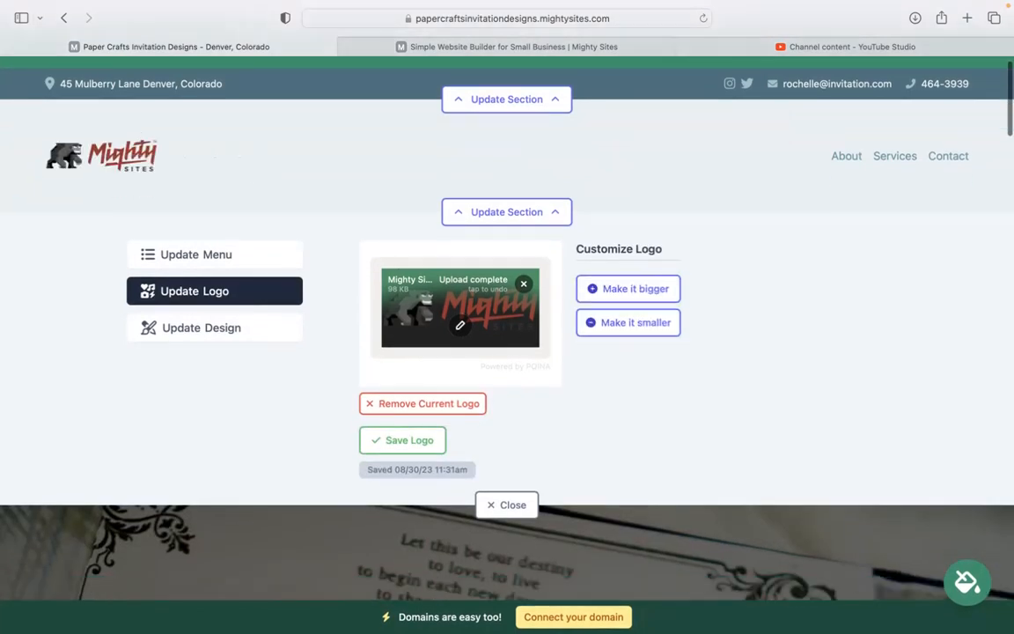
Close the logo panel and preview the blue and dark green colour themes
click(502, 491)
scroll(447, 468, down, 6)
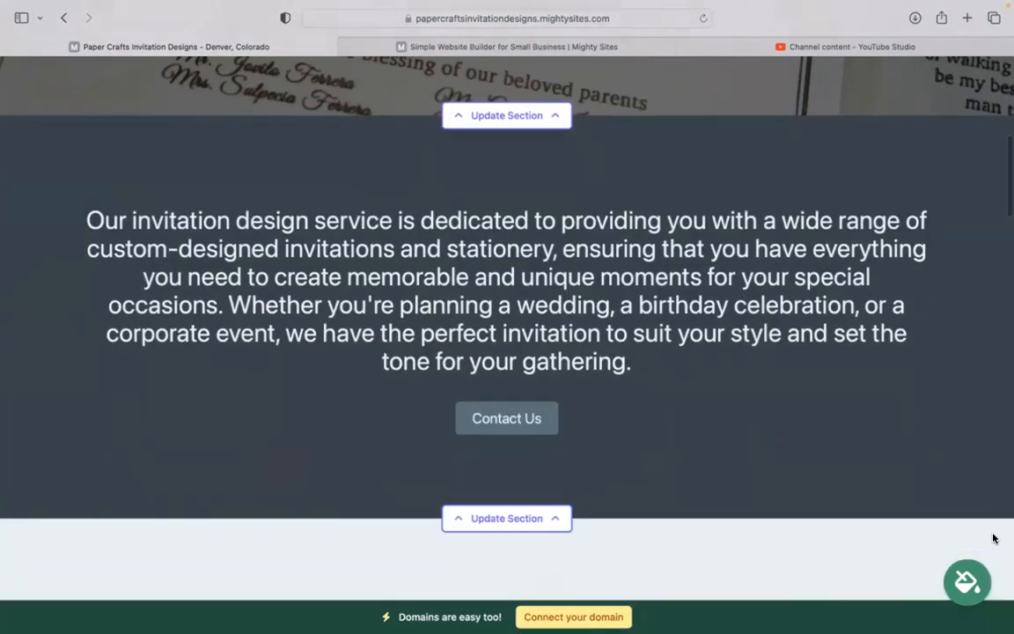
click(517, 492)
click(603, 498)
Page through more theme swatches, past teal, and apply the purple theme
click(768, 503)
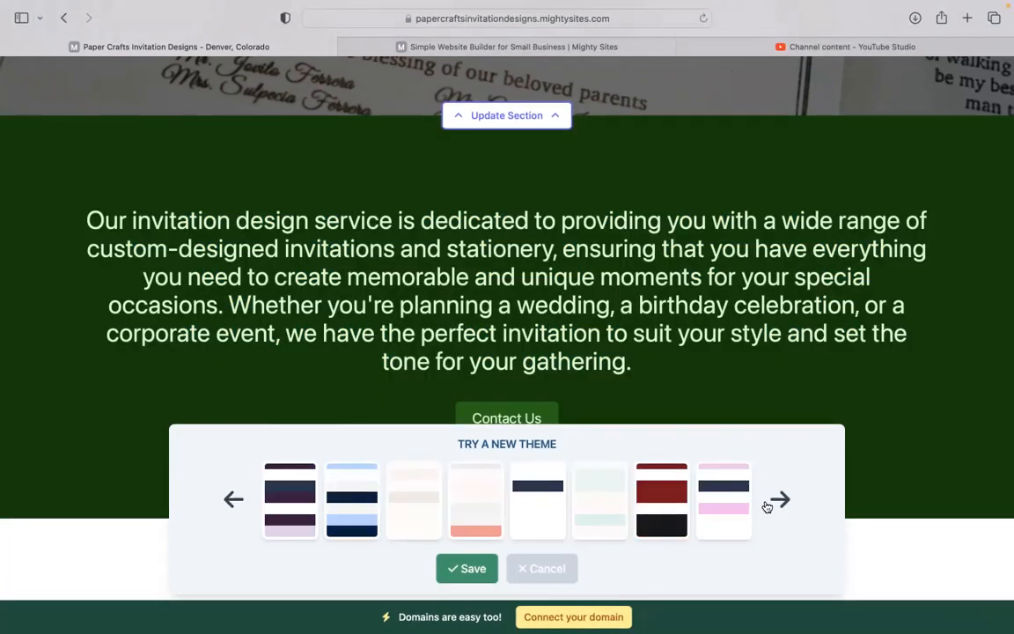
click(776, 501)
click(778, 501)
click(488, 501)
click(603, 498)
scroll(507, 327, up, 5)
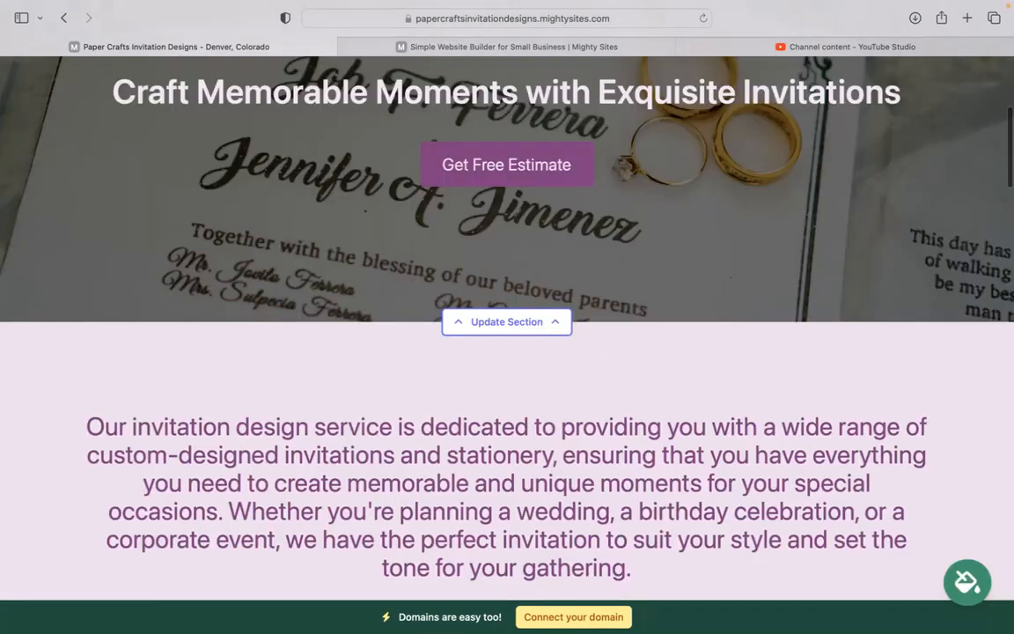
scroll(507, 328, down, 4)
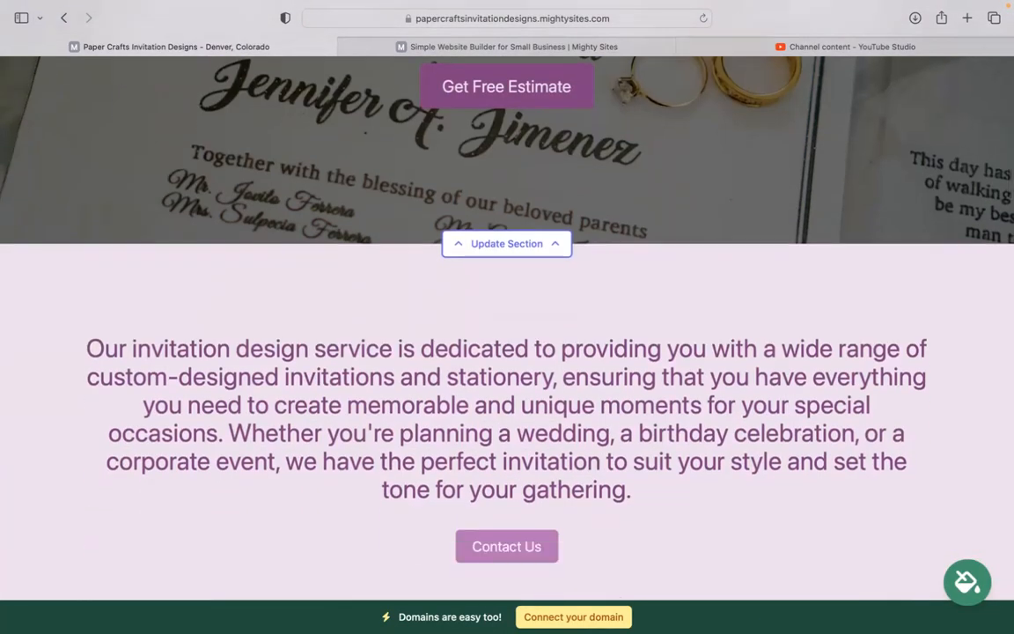
scroll(704, 397, up, 3)
scroll(704, 397, down, 2)
Open the hero's image replacement options and look through the stock photo library
click(528, 331)
click(244, 370)
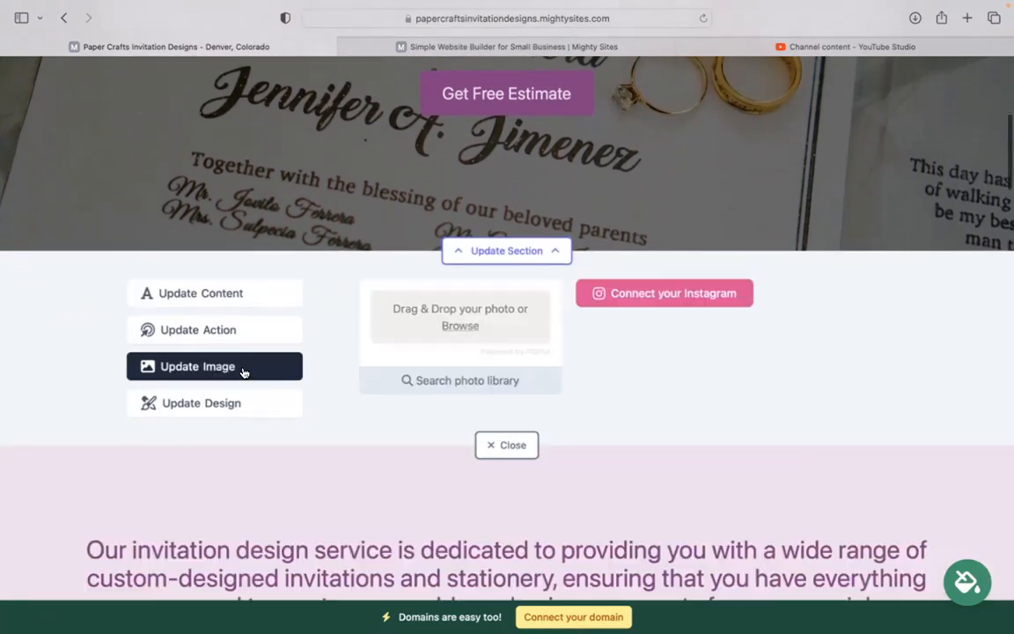
click(472, 384)
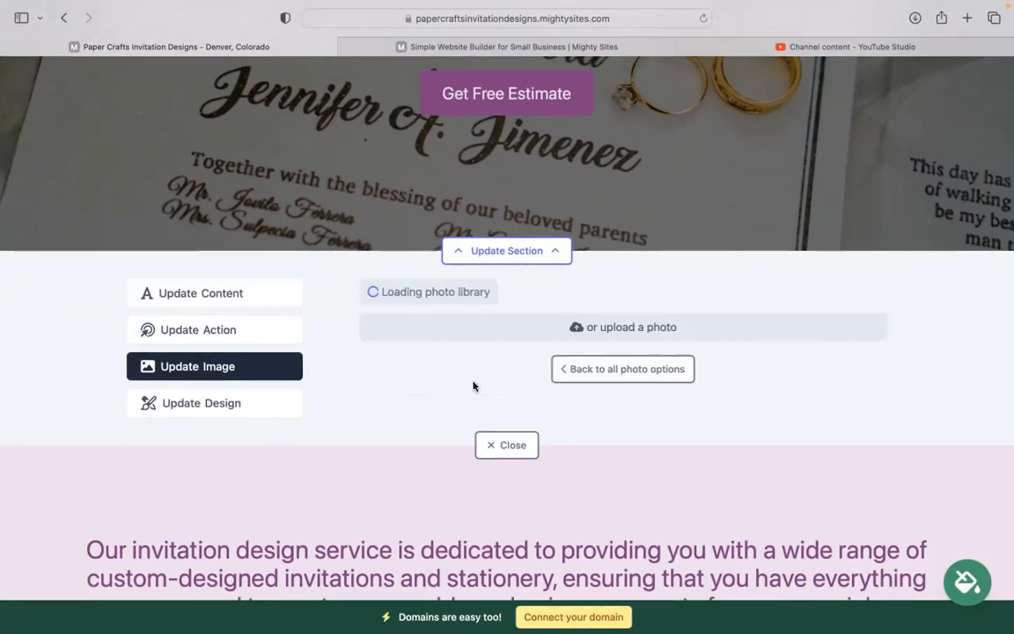
scroll(960, 324, down, 5)
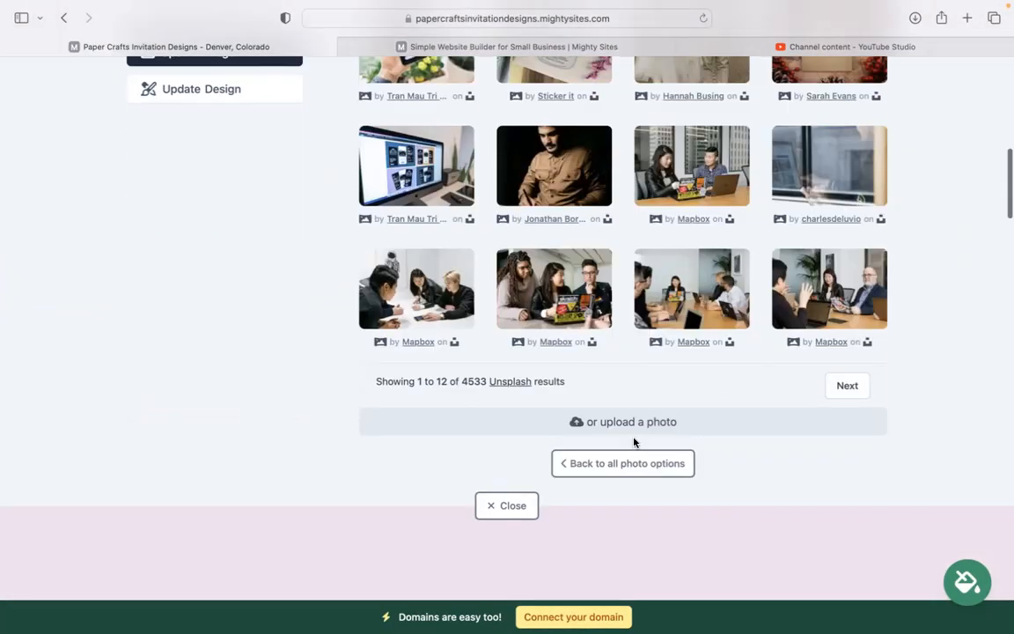
click(616, 463)
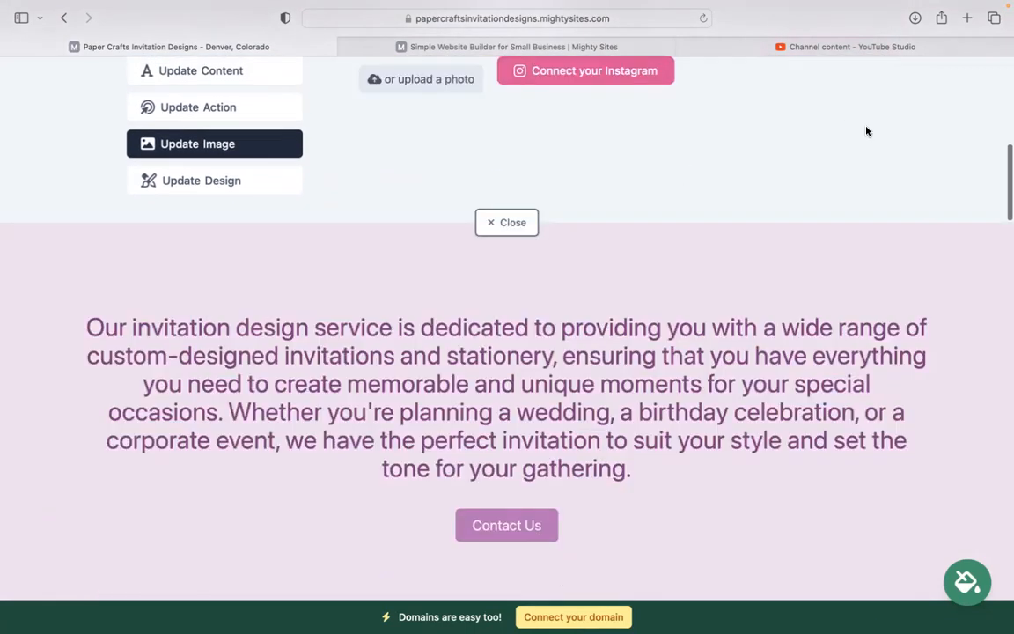
scroll(674, 193, up, 2)
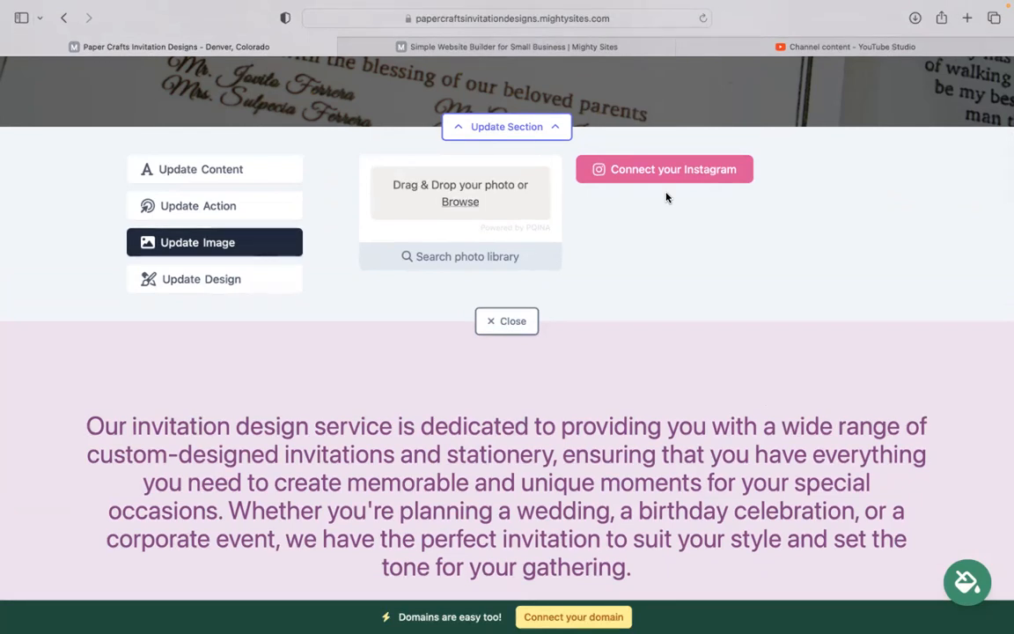
Inspect the 'Get Free Estimate' button text and its link dialog without changing anything
click(205, 208)
scroll(530, 203, up, 4)
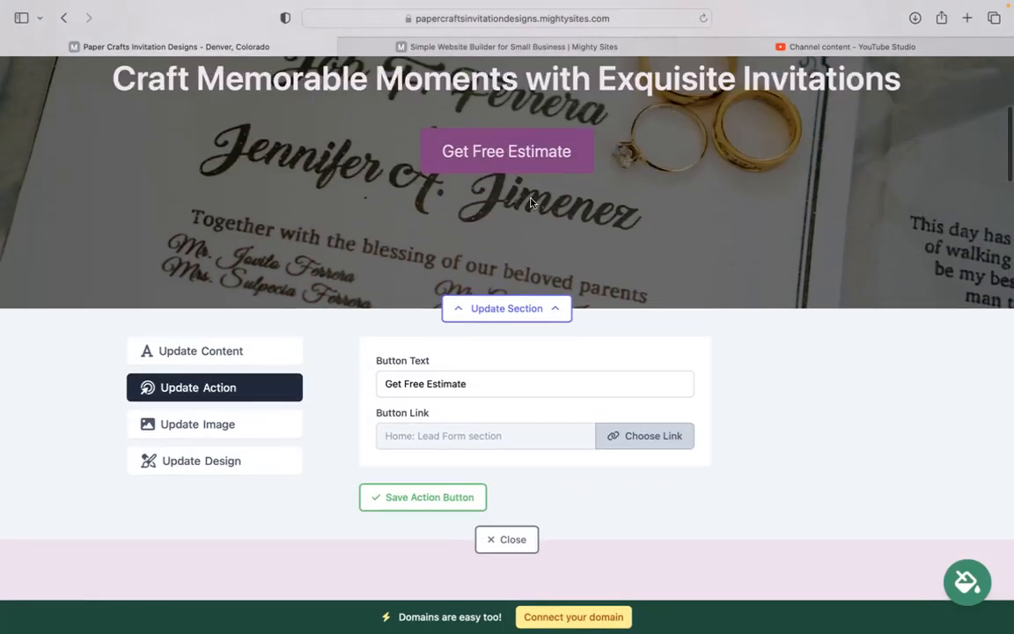
click(498, 388)
click(675, 445)
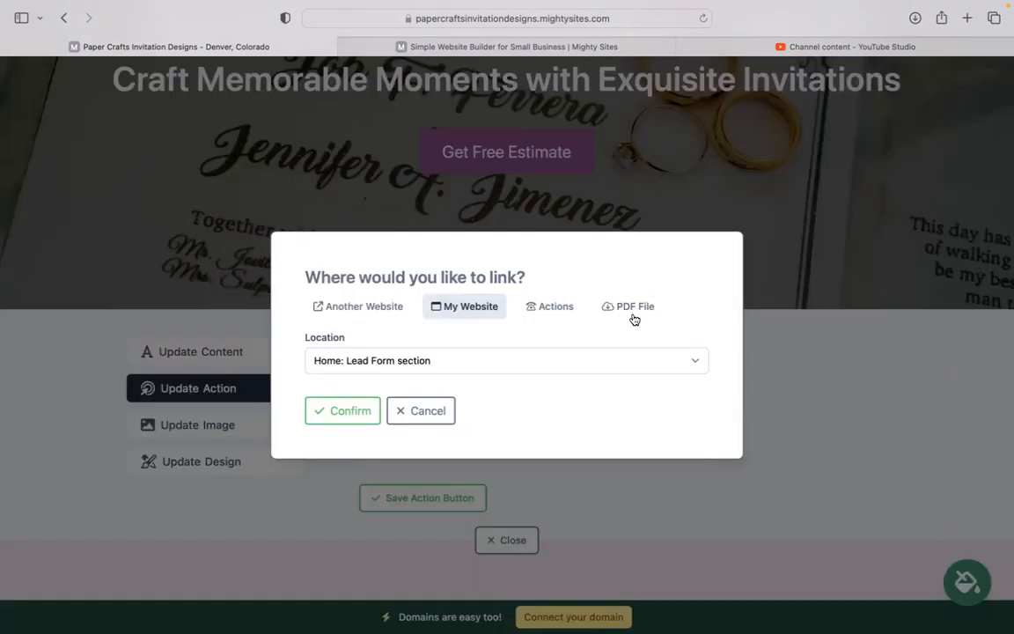
click(425, 412)
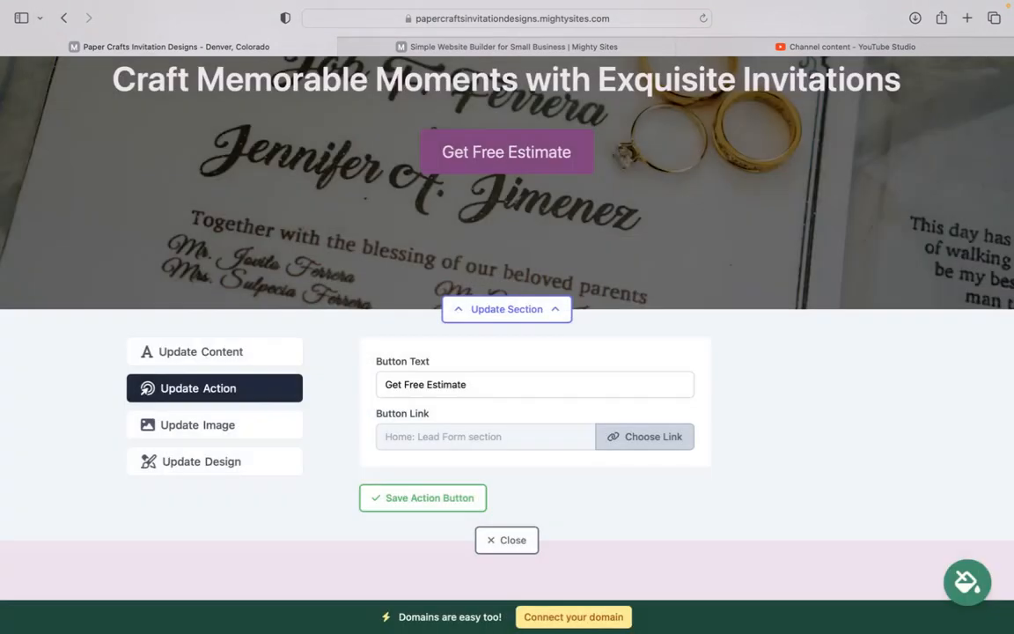
scroll(445, 412, down, 5)
Scroll down to the Get In Touch form and back up to the logo header
scroll(532, 186, down, 10)
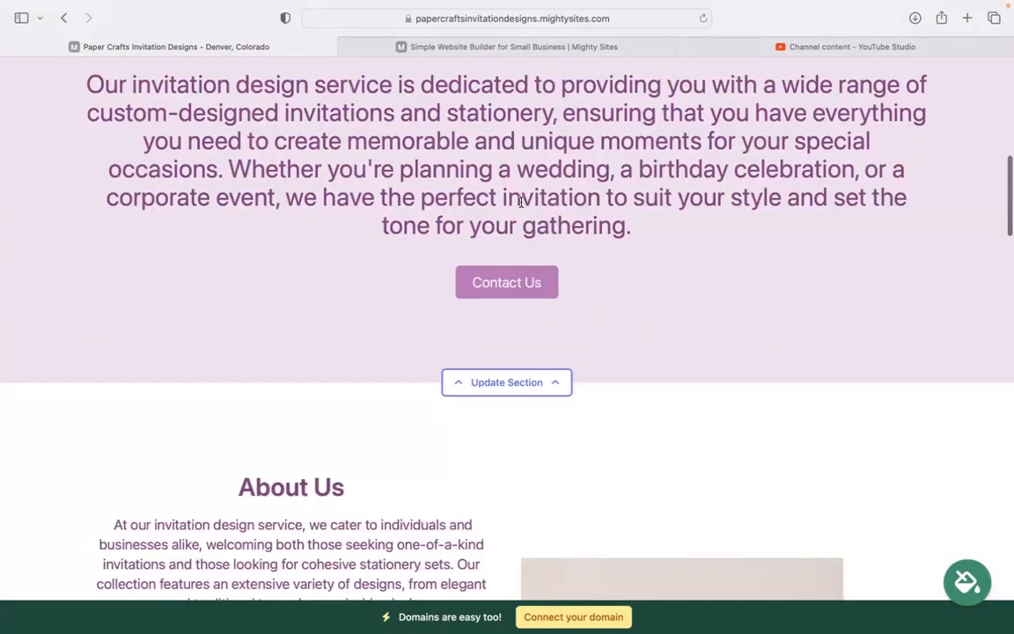
scroll(507, 352, down, 12)
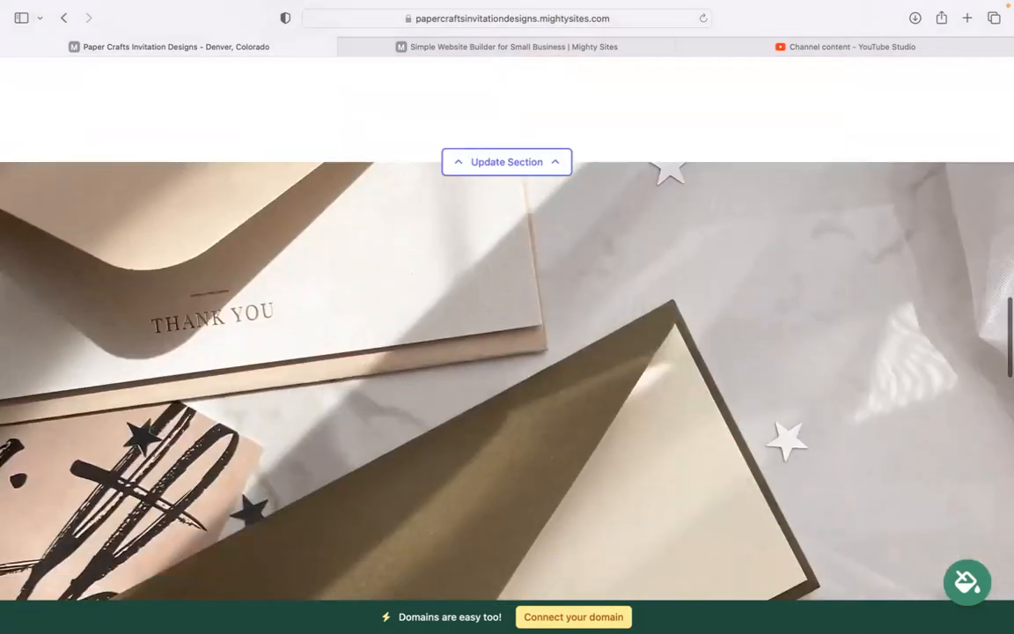
scroll(507, 326, up, 6)
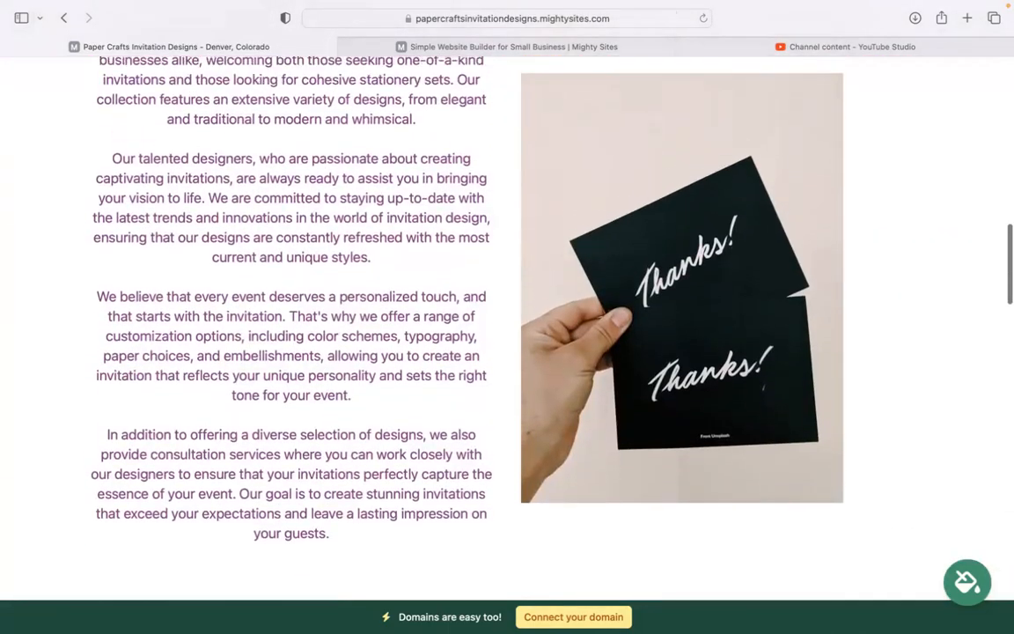
scroll(508, 326, down, 10)
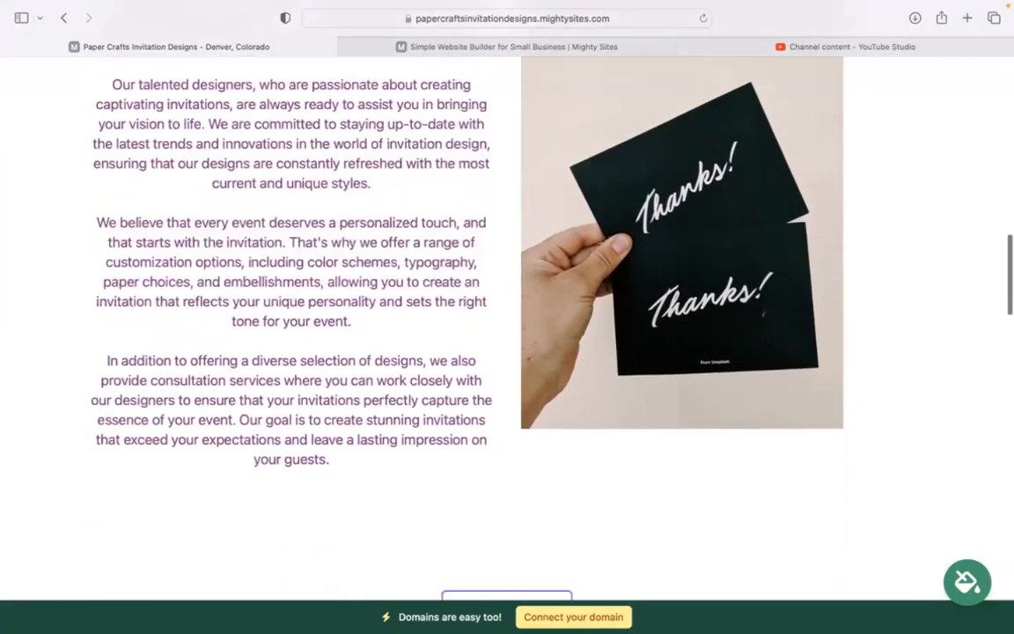
scroll(507, 325, down, 10)
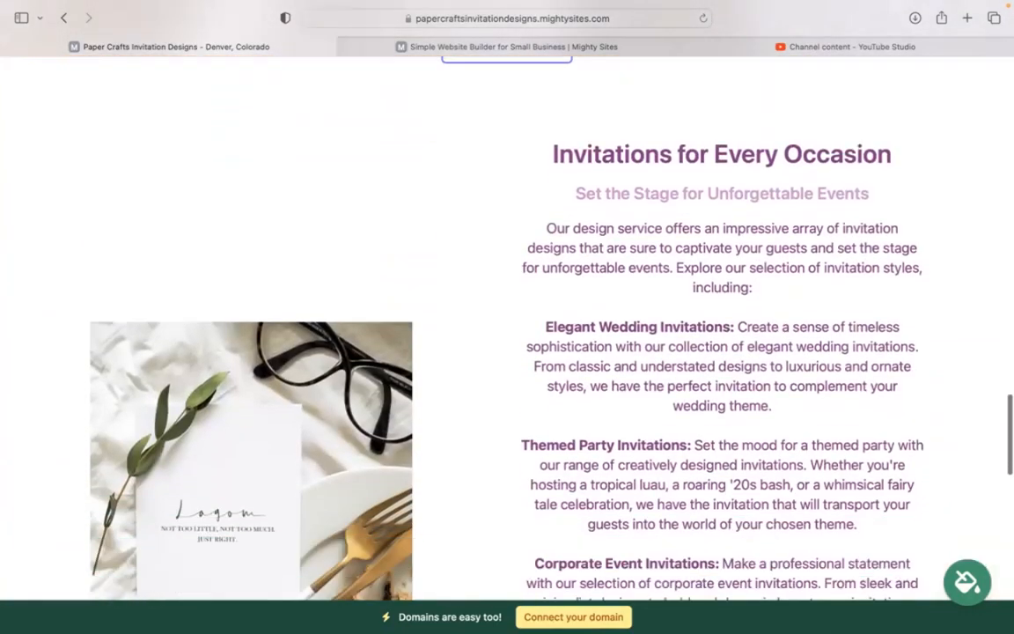
scroll(507, 325, down, 8)
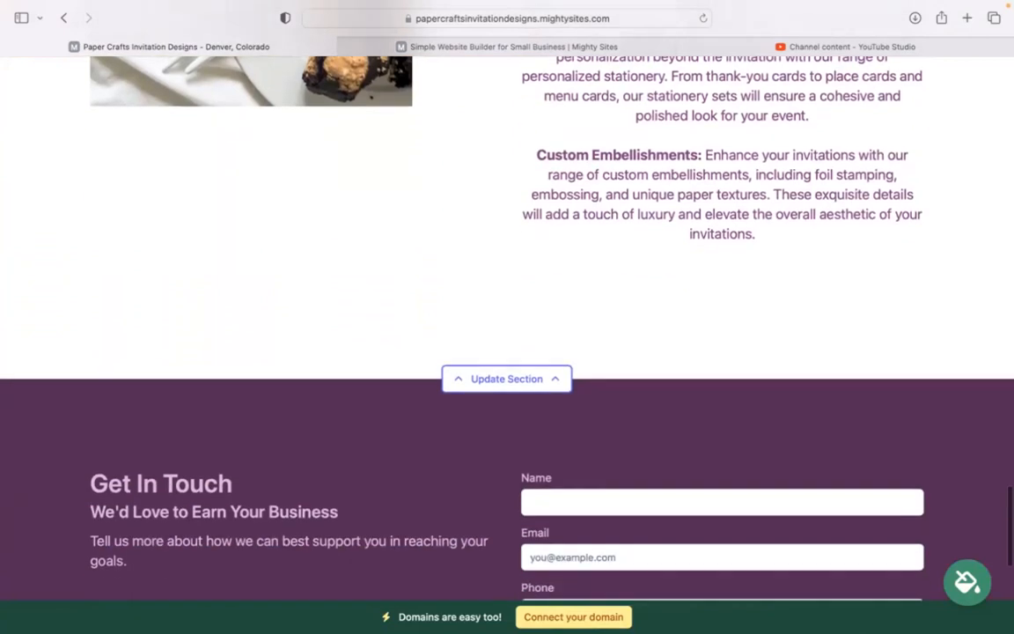
scroll(507, 326, down, 1)
scroll(507, 326, down, 3)
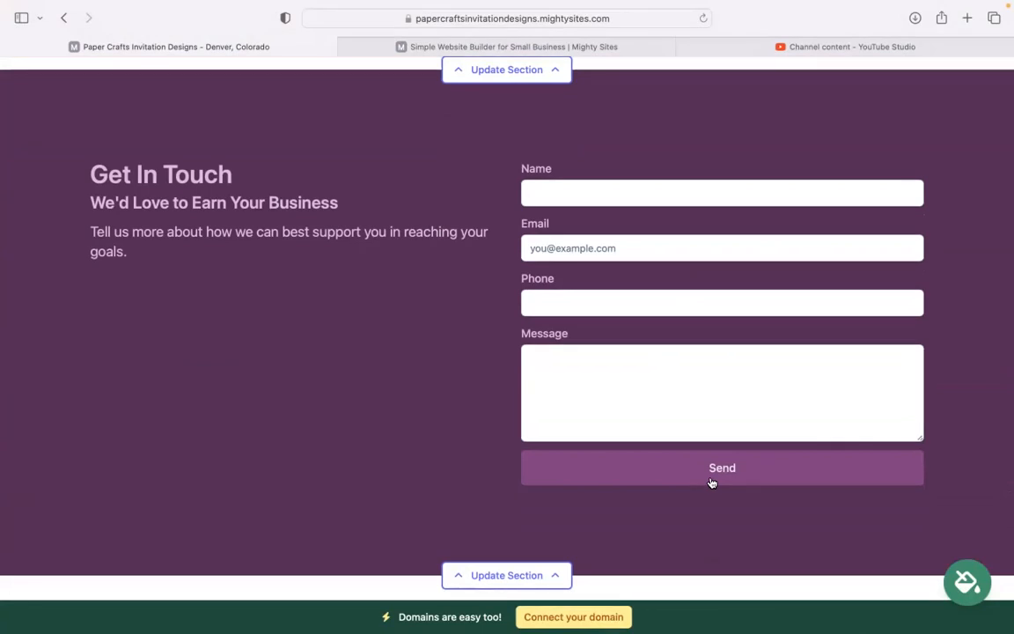
scroll(507, 317, down, 3)
scroll(507, 317, up, 8)
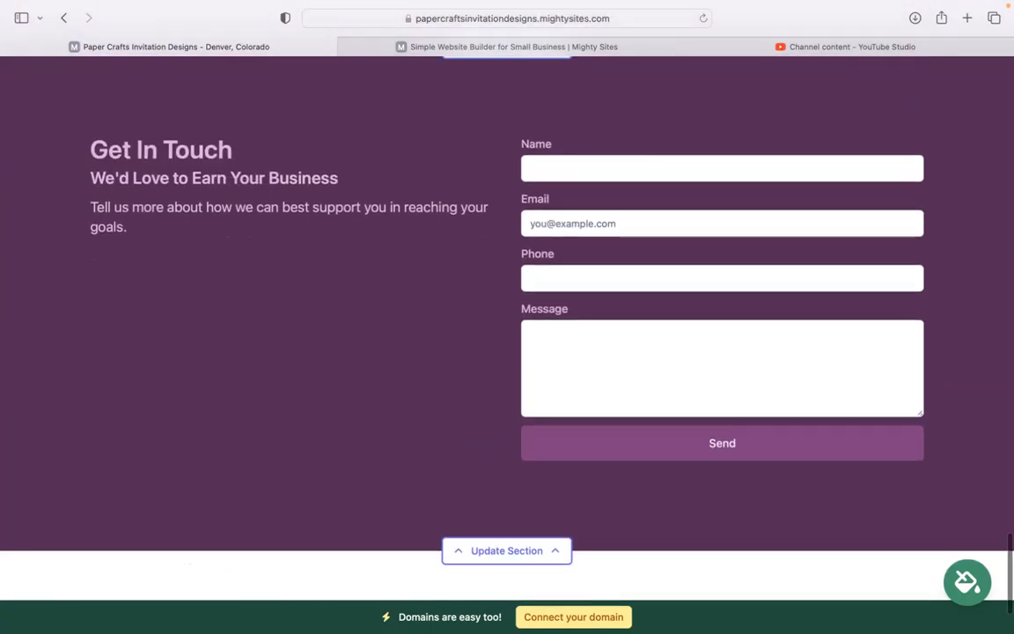
scroll(628, 607, up, 10)
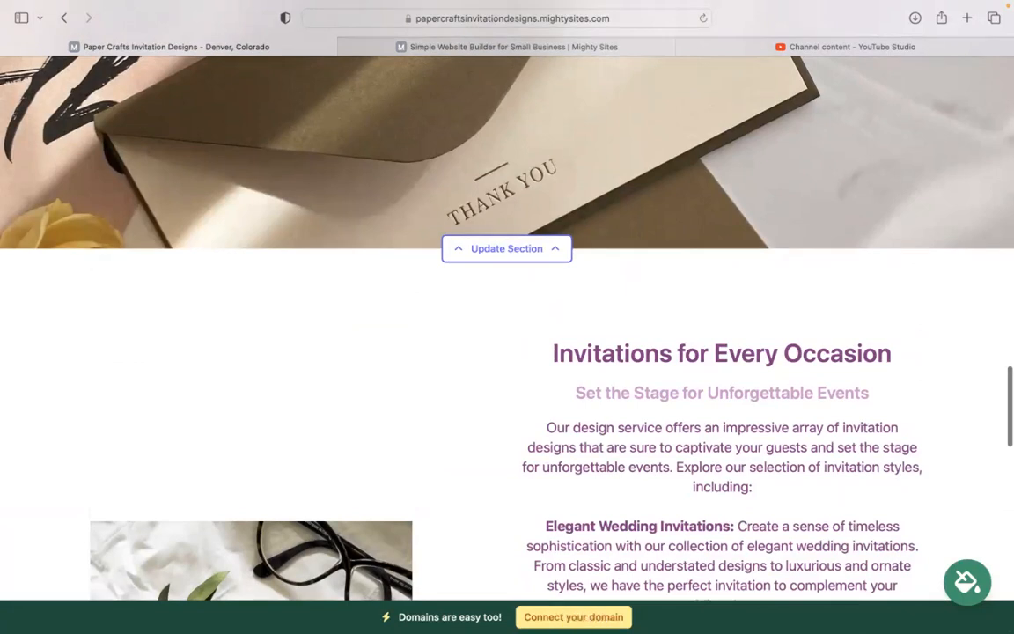
scroll(507, 326, up, 8)
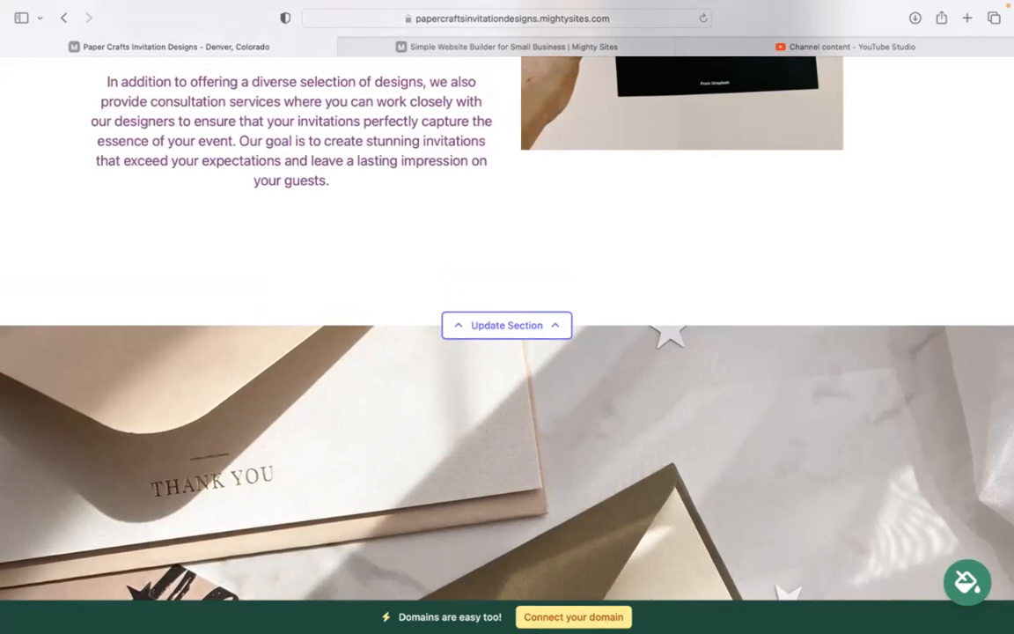
scroll(594, 630, up, 3)
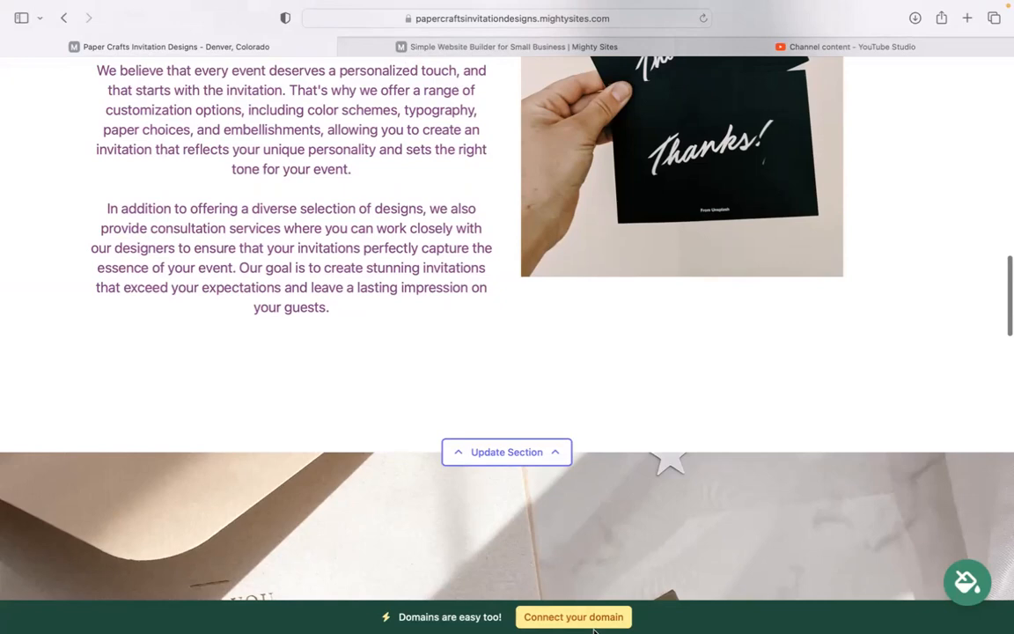
scroll(507, 326, up, 15)
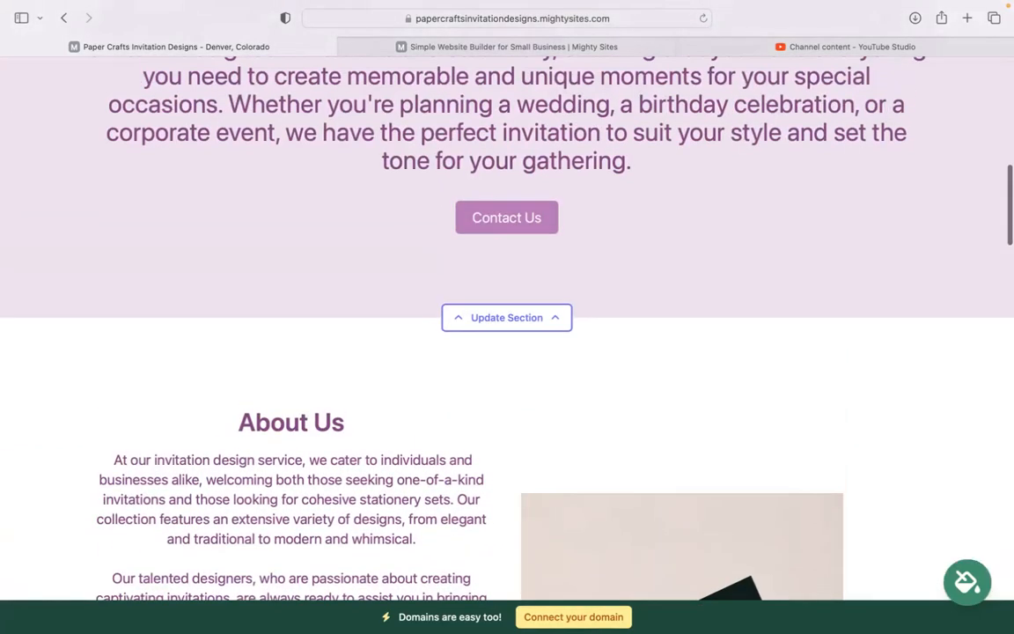
scroll(507, 325, up, 15)
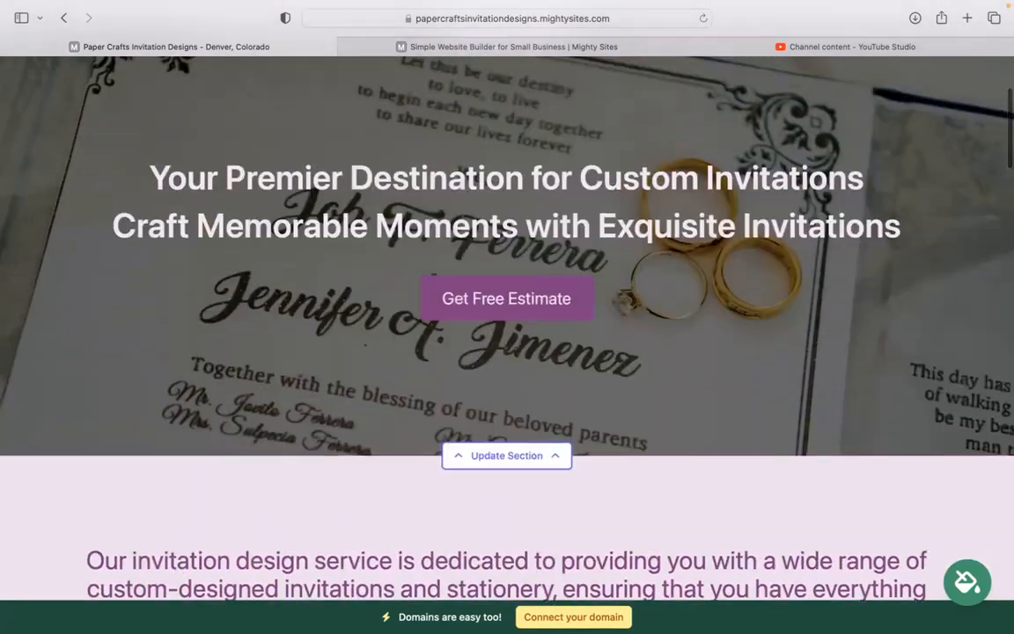
scroll(507, 326, down, 3)
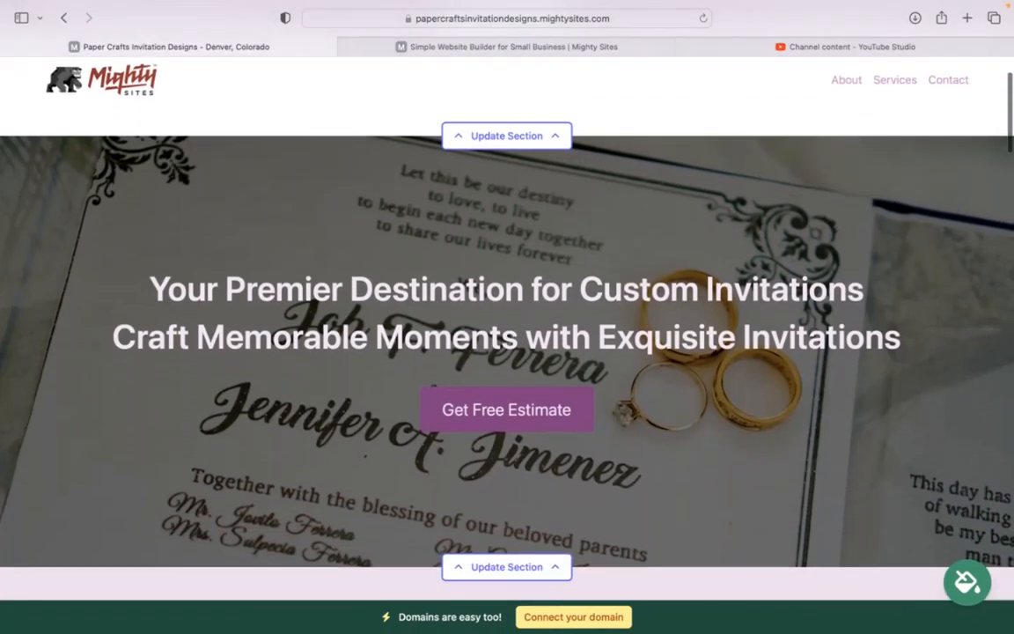